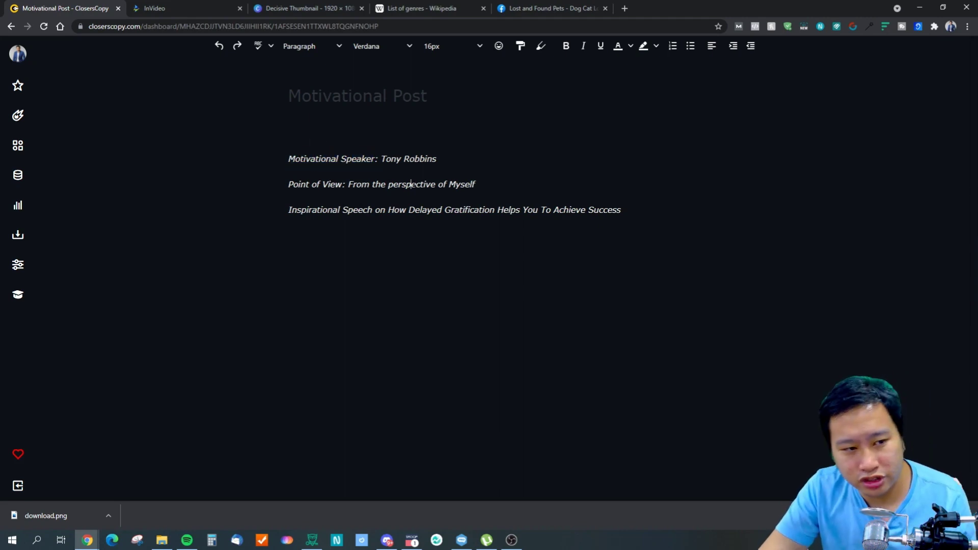
# Step: Examine the prompt's three lines: the motivational speaker, the point of view and the inspirational speech topic
pyautogui.moveTo(381, 159); pyautogui.dragTo(437, 159)
pyautogui.click(387, 210)
pyautogui.click(308, 184)
pyautogui.moveTo(287, 188)
pyautogui.mouseDown()
pyautogui.moveTo(342, 185)
pyautogui.moveTo(298, 184)
pyautogui.mouseUp()
pyautogui.click(333, 184)
pyautogui.click(345, 184)
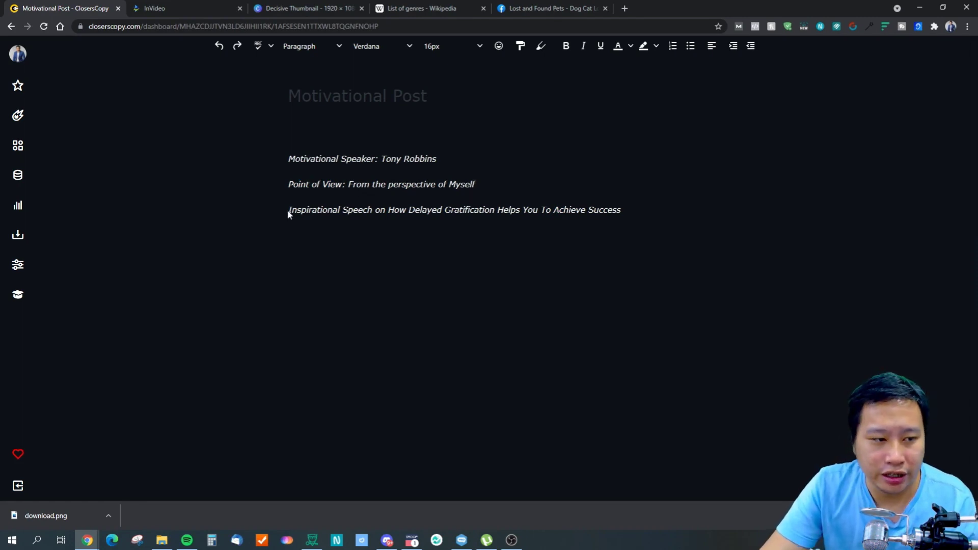
pyautogui.moveTo(288, 210); pyautogui.dragTo(603, 211)
pyautogui.click(398, 225)
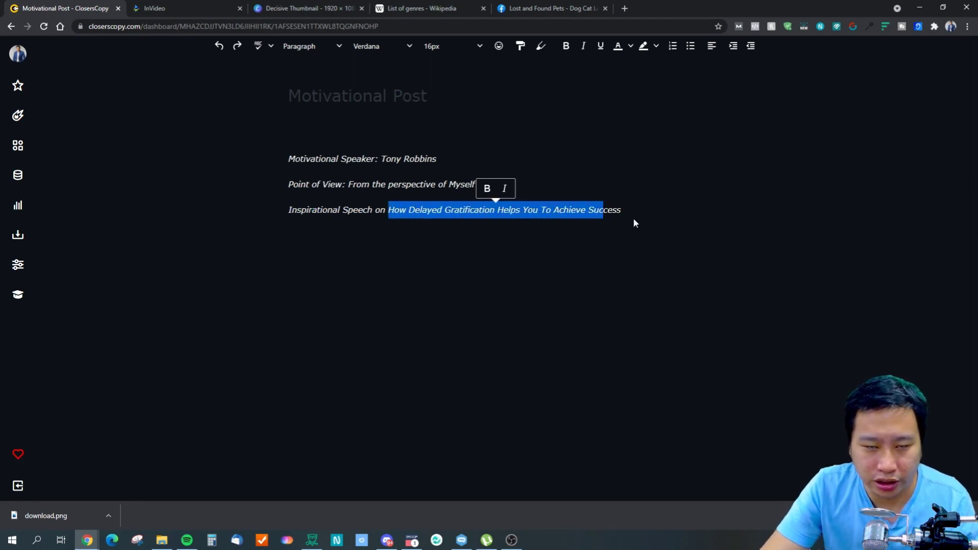
pyautogui.click(636, 222)
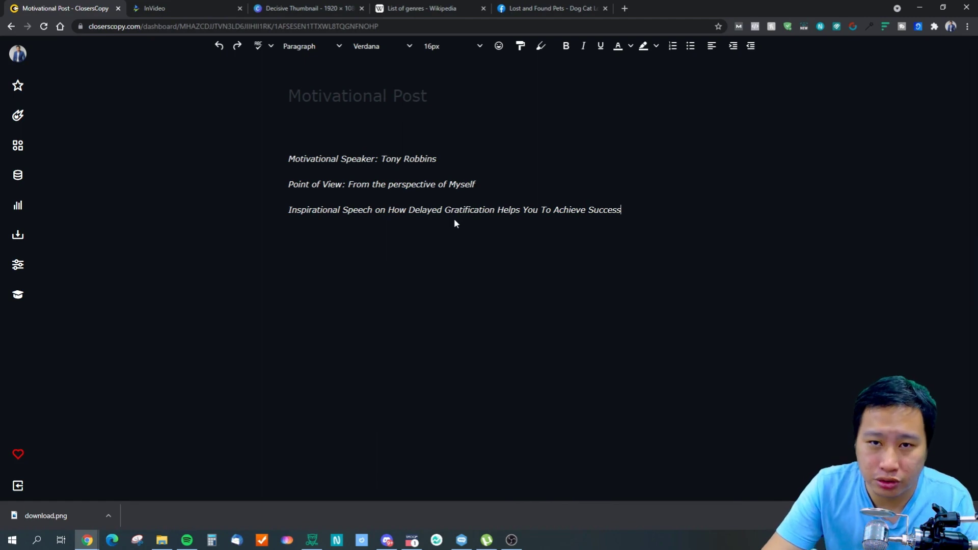
pyautogui.click(441, 210)
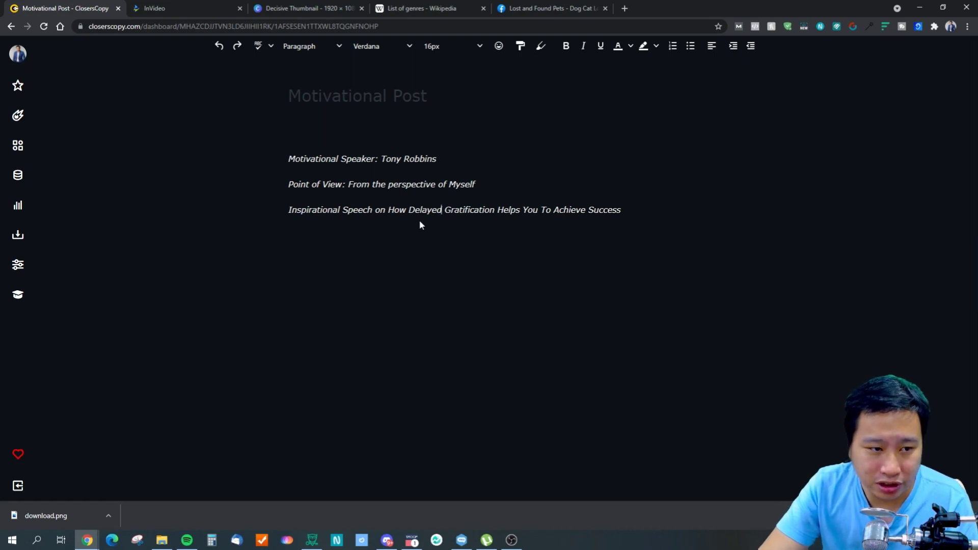
# Step: Generate an opening paragraph for the speech from the whole three-line prompt with the Instruct command
pyautogui.hotkey('ctrl', 'a')
pyautogui.rightClick(398, 212)
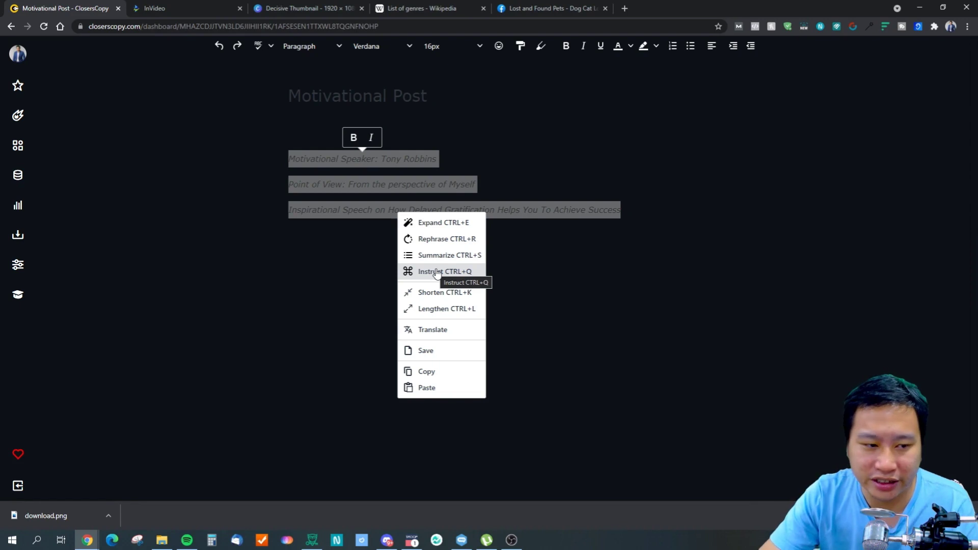
pyautogui.click(357, 211)
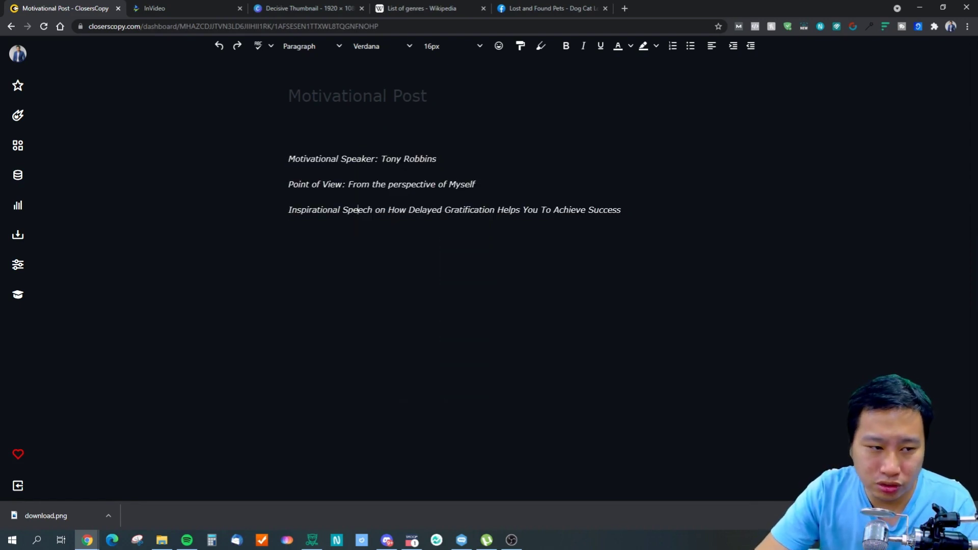
pyautogui.hotkey('ctrl', 'a')
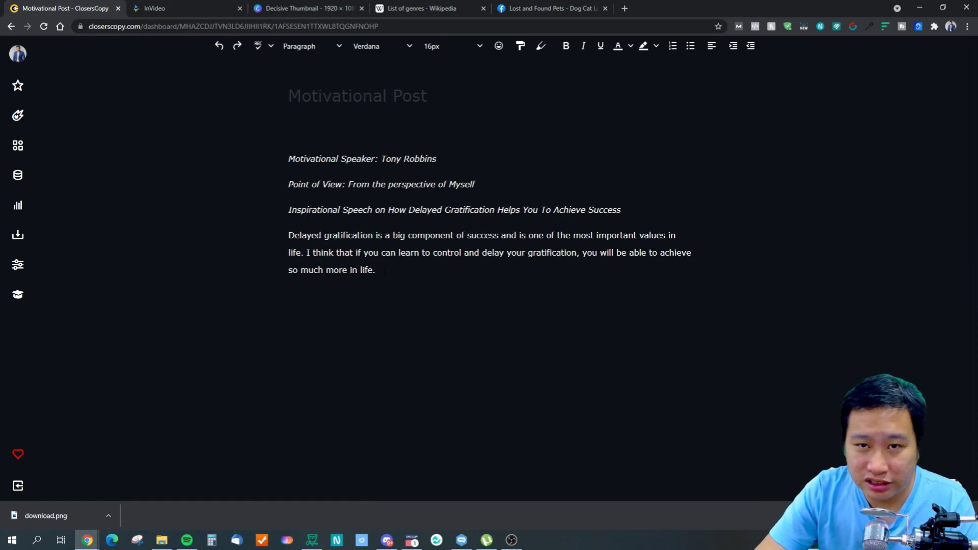
# Step: Generate a continuation from the full text and delete the resulting paragraph with the Benjamin Franklin quote
pyautogui.moveTo(388, 270); pyautogui.dragTo(289, 159)
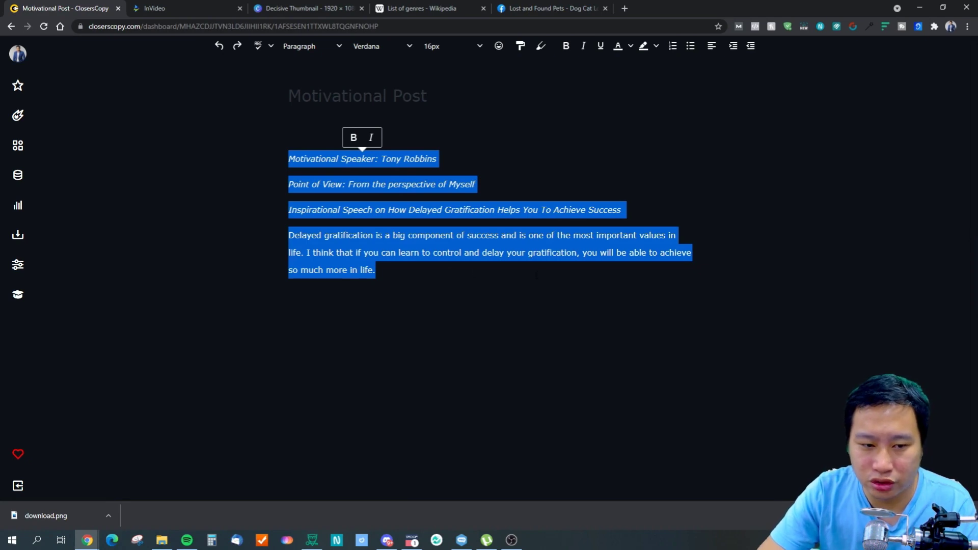
pyautogui.click(377, 270)
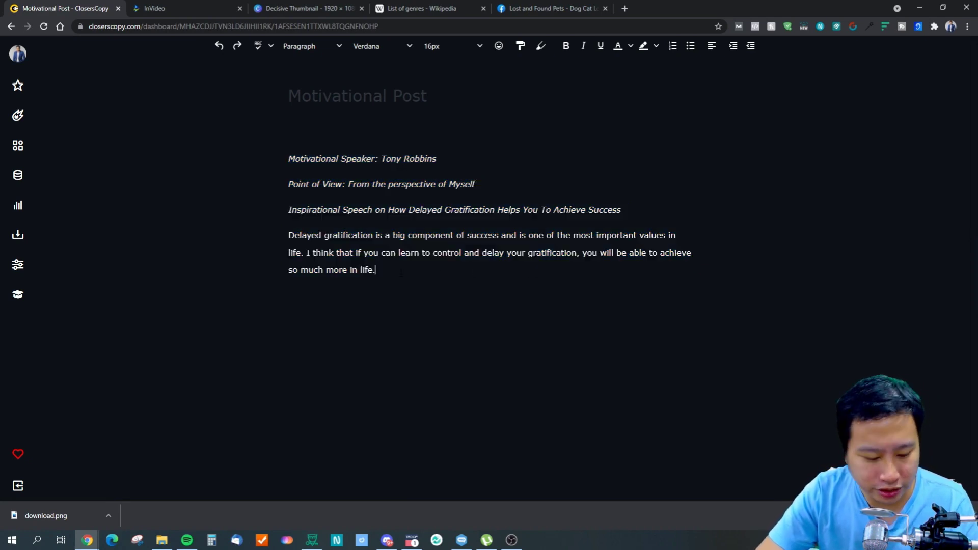
pyautogui.hotkey('ctrl', 'a')
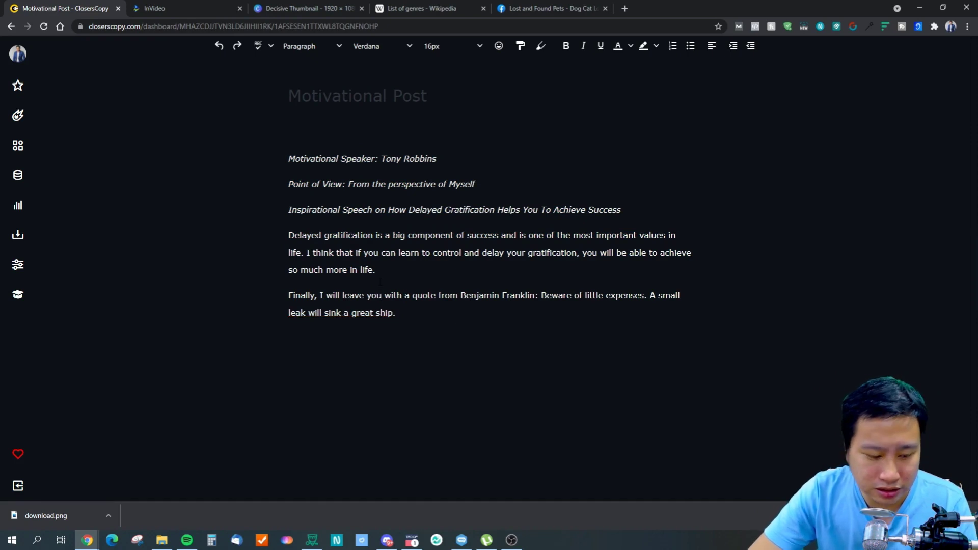
pyautogui.hotkey('ctrl', 'a')
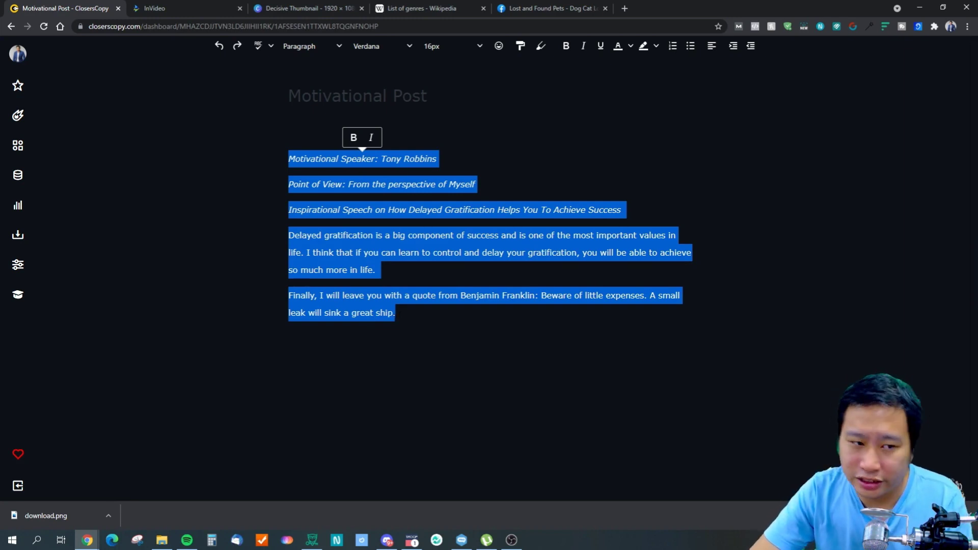
pyautogui.moveTo(418, 317); pyautogui.dragTo(273, 295)
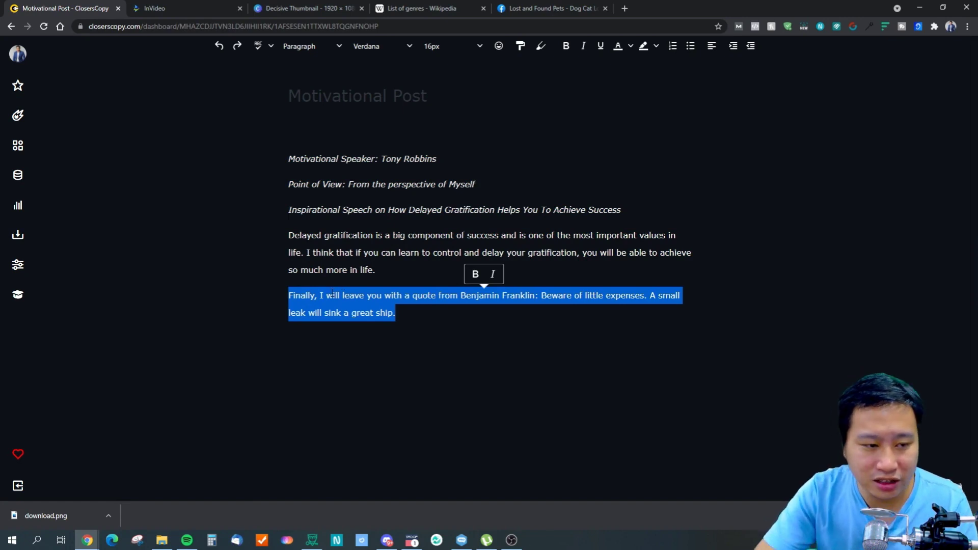
pyautogui.press('BackSpace')
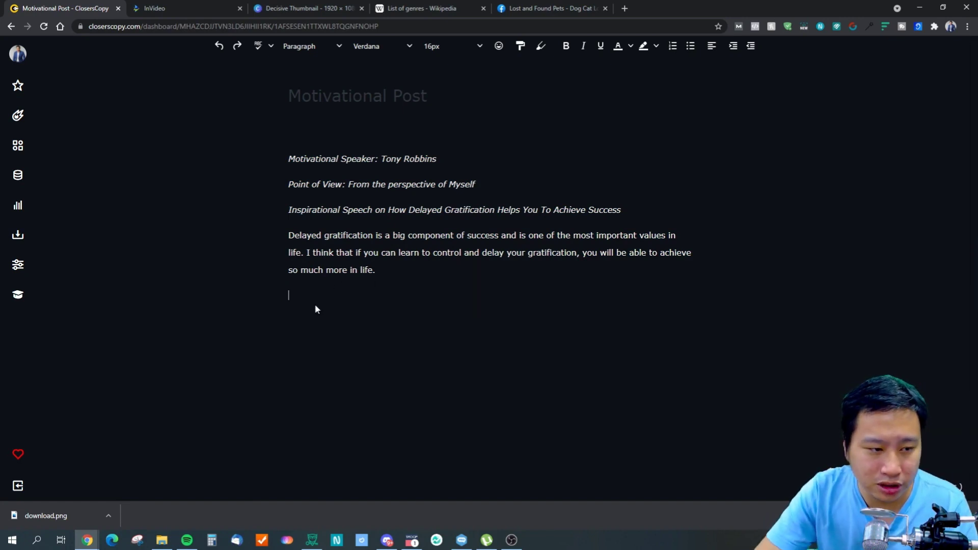
# Step: Generate another continuation after the opening paragraph and delete the resulting paragraph about being a workaholic
pyautogui.hotkey('ctrl', 'a')
pyautogui.click(337, 300)
pyautogui.press('BackSpace')
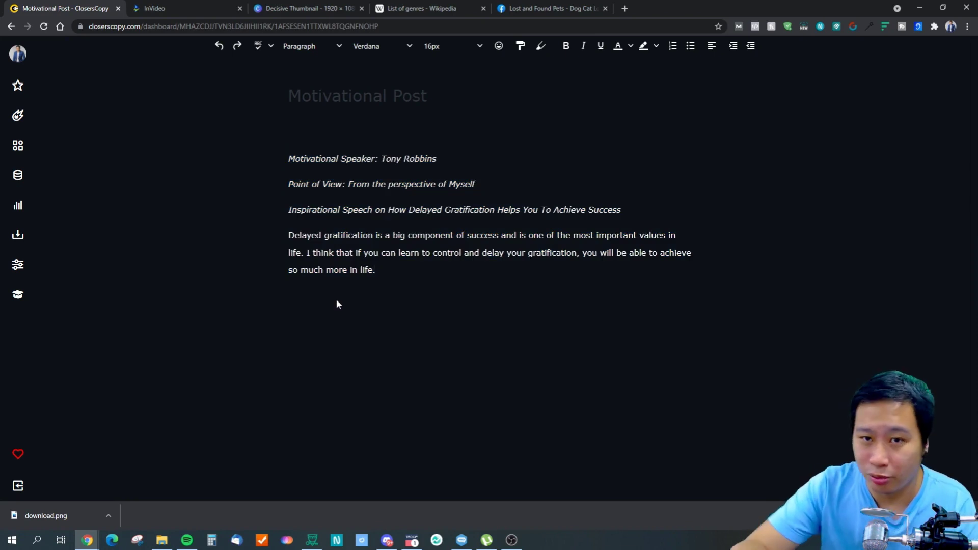
pyautogui.hotkey('ctrl', 'a')
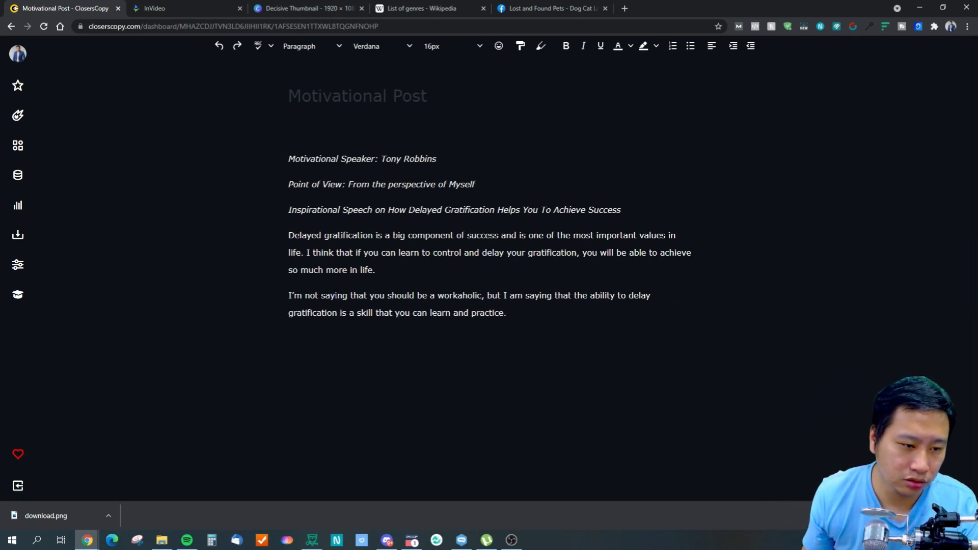
pyautogui.moveTo(507, 313); pyautogui.dragTo(270, 295)
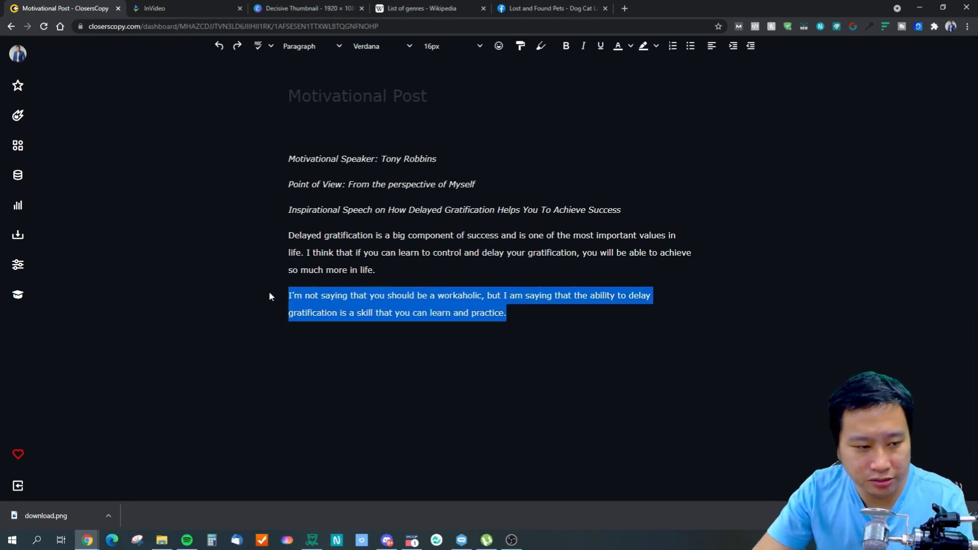
pyautogui.press('BackSpace')
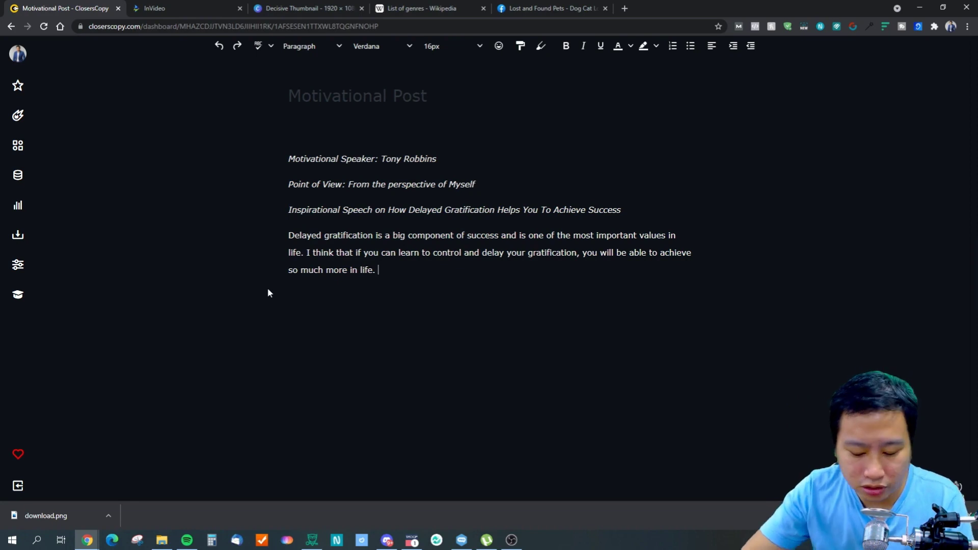
# Step: Generate three more paragraphs from the full text and delete the last one, about giving kids the gift of education
pyautogui.hotkey('ctrl', 'a')
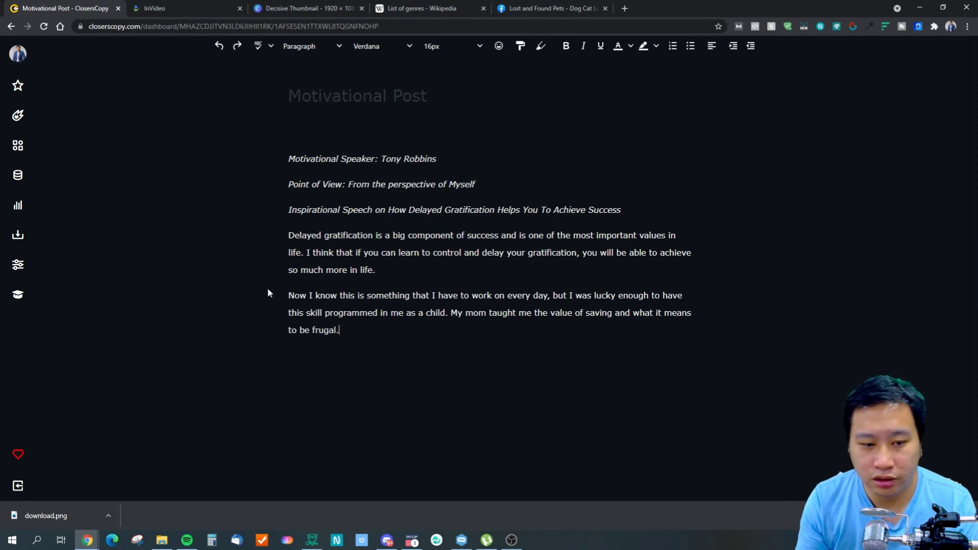
pyautogui.hotkey('ctrl', 'a')
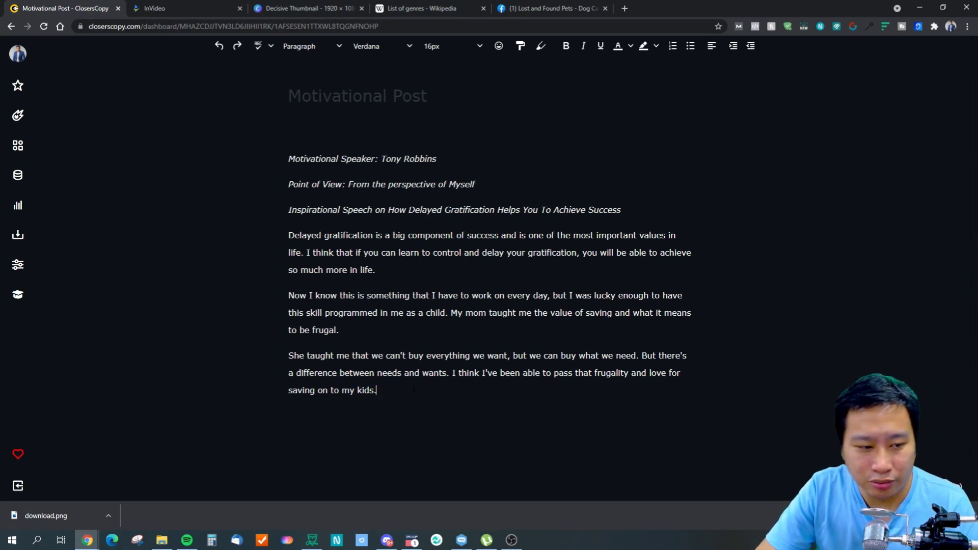
pyautogui.hotkey('ctrl', 'a')
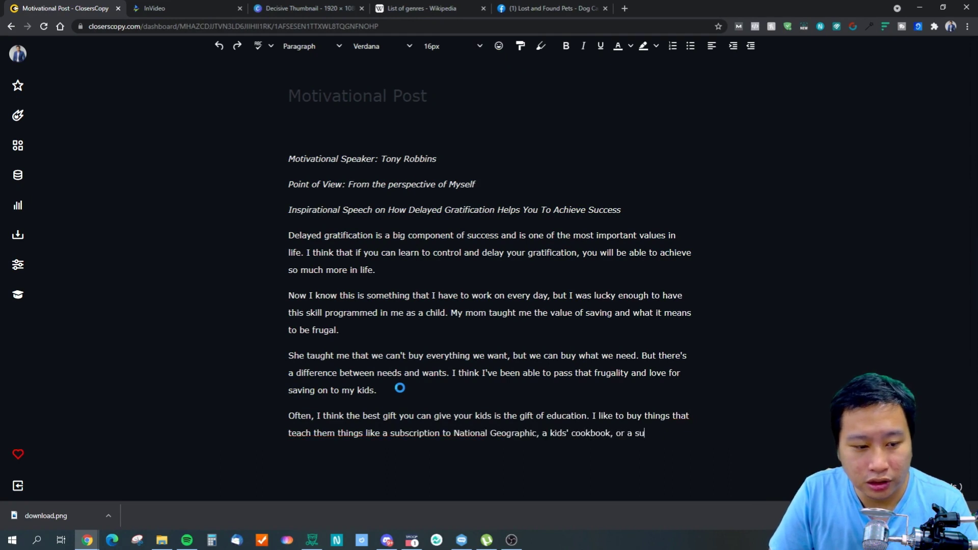
pyautogui.moveTo(447, 457); pyautogui.dragTo(283, 413)
pyautogui.press('BackSpace')
pyautogui.press('BackSpace')
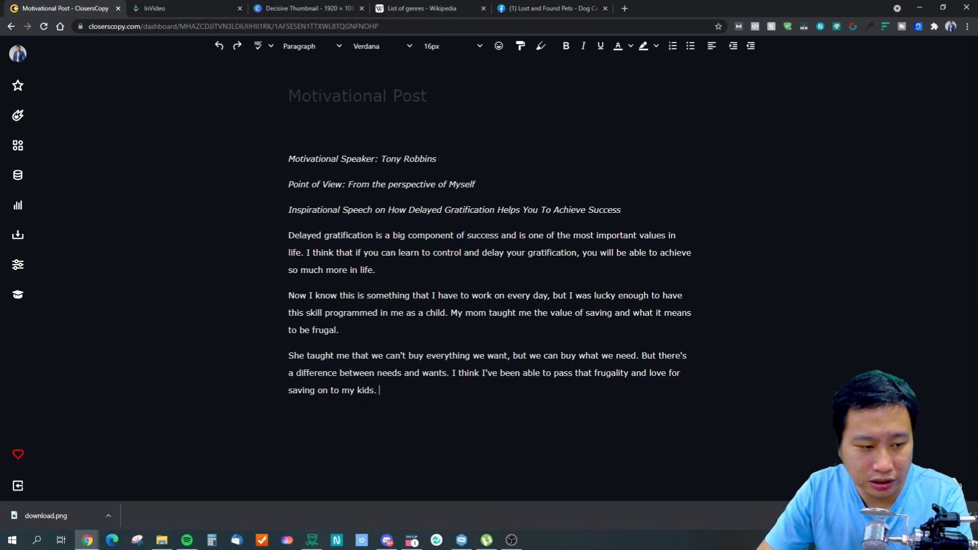
# Step: Delete the sentence starting "Now I know this is something" so the second paragraph begins with "My mom taught me"
pyautogui.moveTo(414, 330); pyautogui.dragTo(306, 296)
pyautogui.click(391, 330)
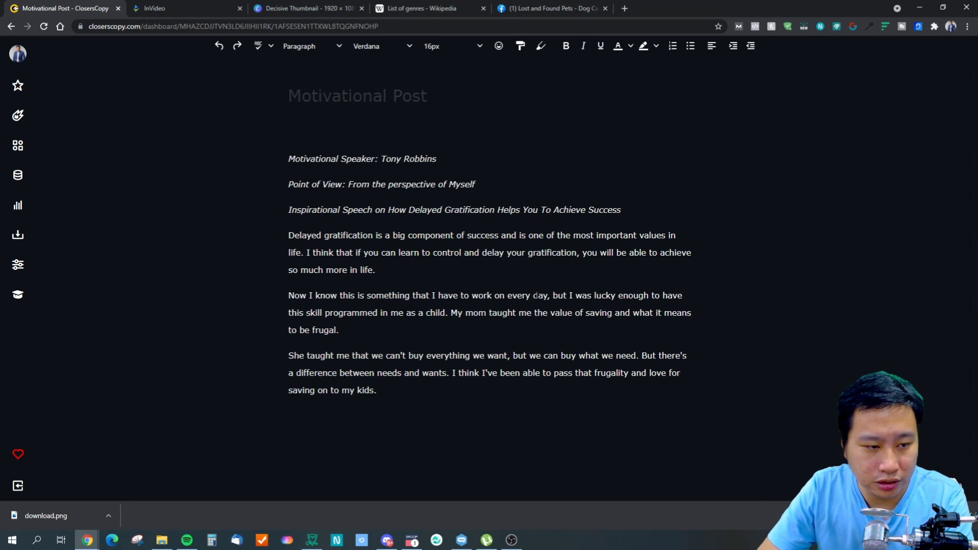
pyautogui.moveTo(289, 295); pyautogui.dragTo(448, 313)
pyautogui.press('BackSpace')
# Step: Generate a continuation from the full text and delete the resulting paragraph about teaching kids to save up
pyautogui.moveTo(379, 355); pyautogui.dragTo(265, 155)
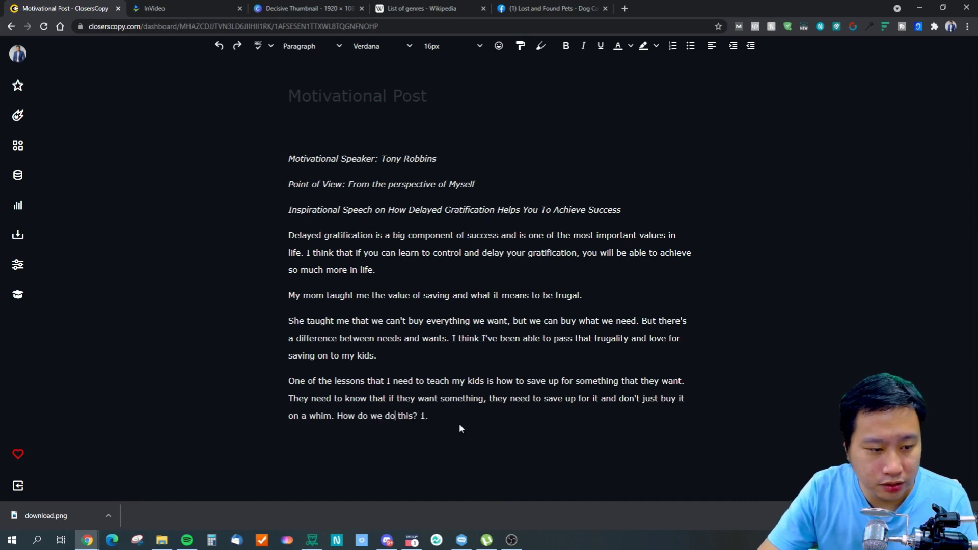
pyautogui.moveTo(450, 419); pyautogui.dragTo(280, 364)
pyautogui.press('BackSpace')
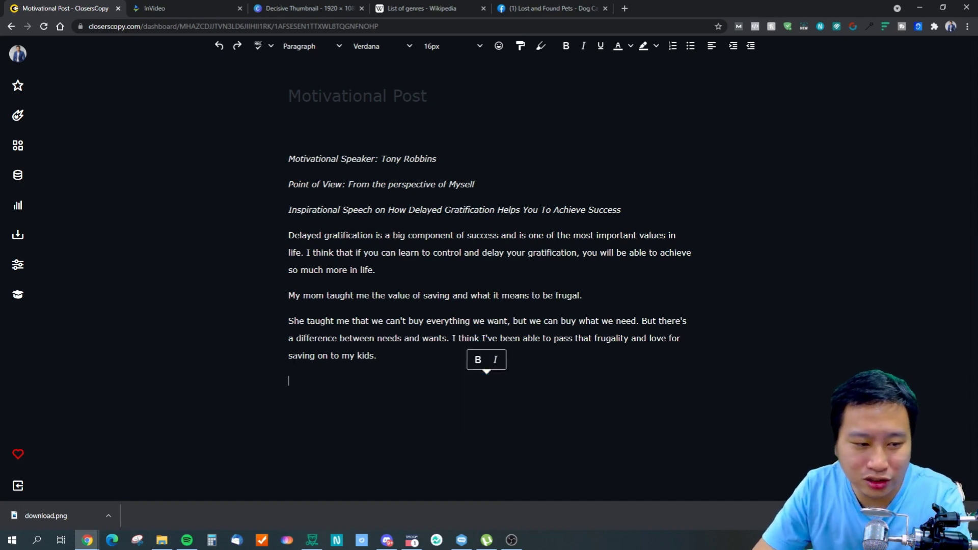
pyautogui.press('BackSpace')
pyautogui.press('BackSpace')
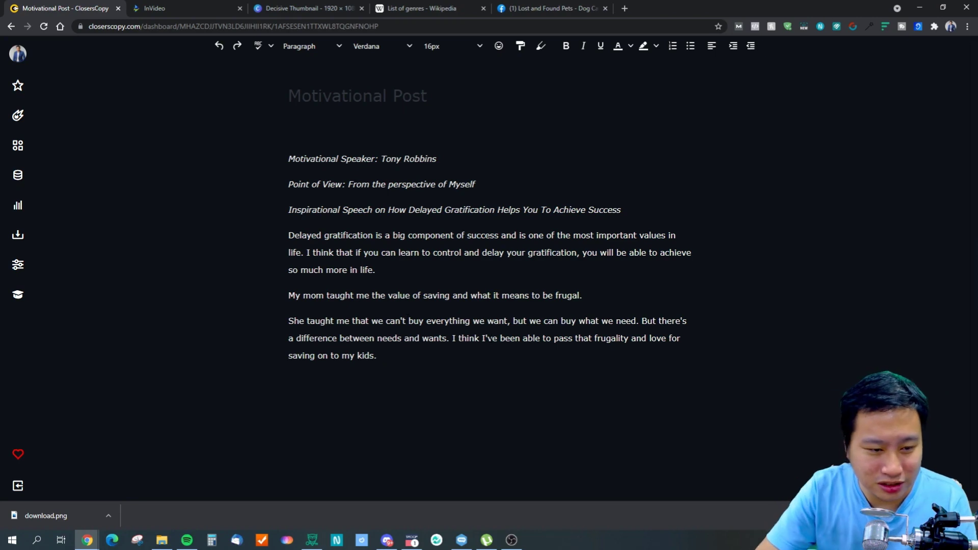
# Step: Delete the closing sentence about passing frugality on to the kids and generate a new continuation from the full text
pyautogui.moveTo(458, 360); pyautogui.dragTo(448, 338)
pyautogui.press('BackSpace')
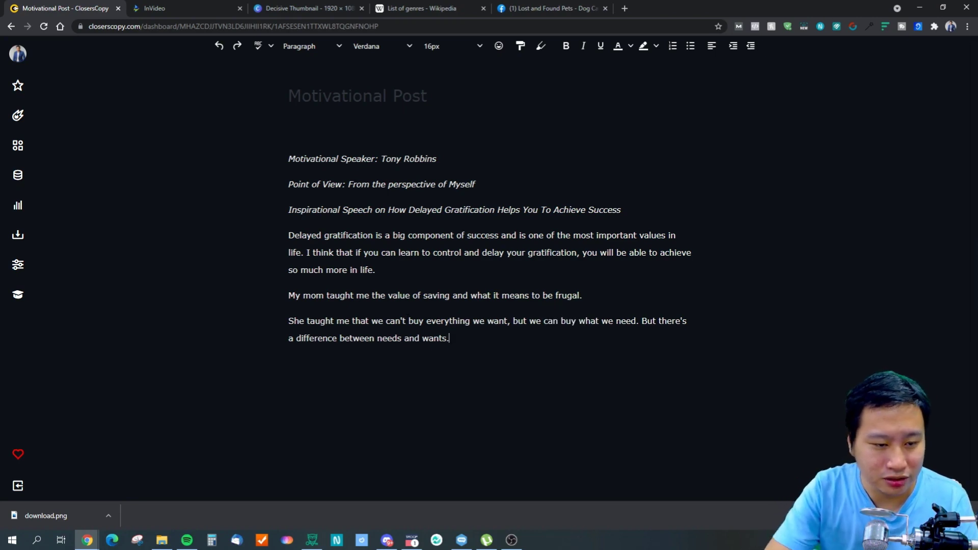
pyautogui.hotkey('ctrl', 'a')
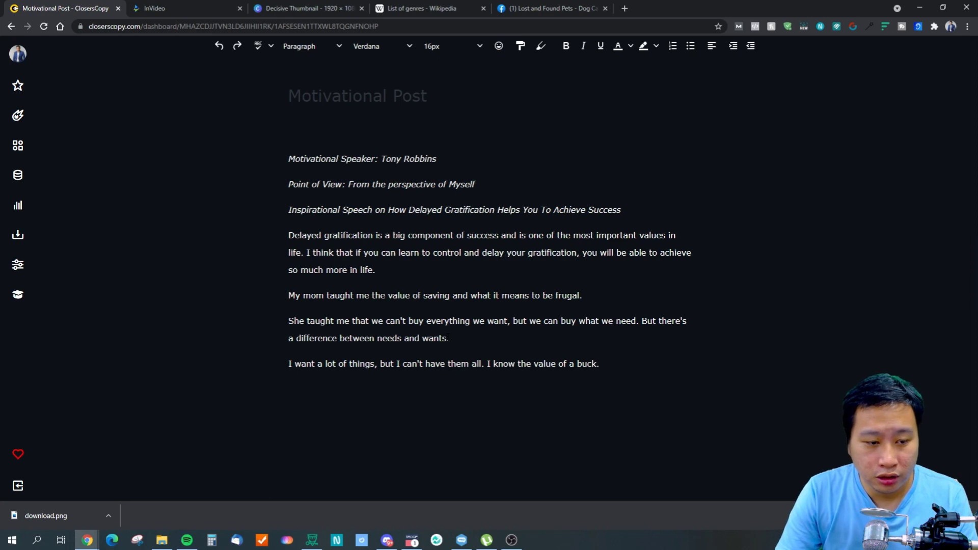
# Step: Delete the three paragraphs that follow the opening paragraph, from "My mom taught me" to "the value of a buck"
pyautogui.moveTo(600, 364); pyautogui.dragTo(270, 295)
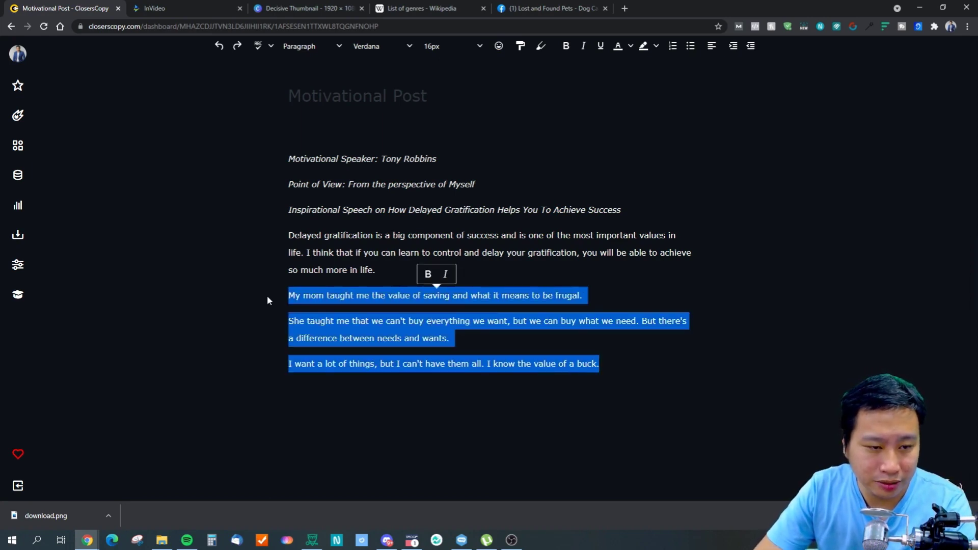
pyautogui.press('BackSpace')
# Step: Generate four further paragraphs after the opening one, running the AI on the full text each time
pyautogui.hotkey('ctrl', 'a')
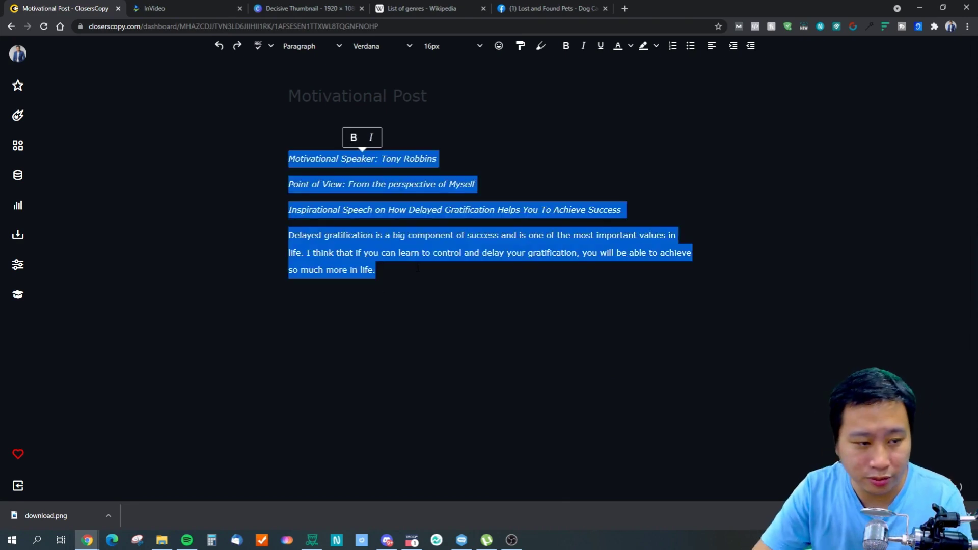
pyautogui.click(387, 284)
pyautogui.hotkey('ctrl', 'a')
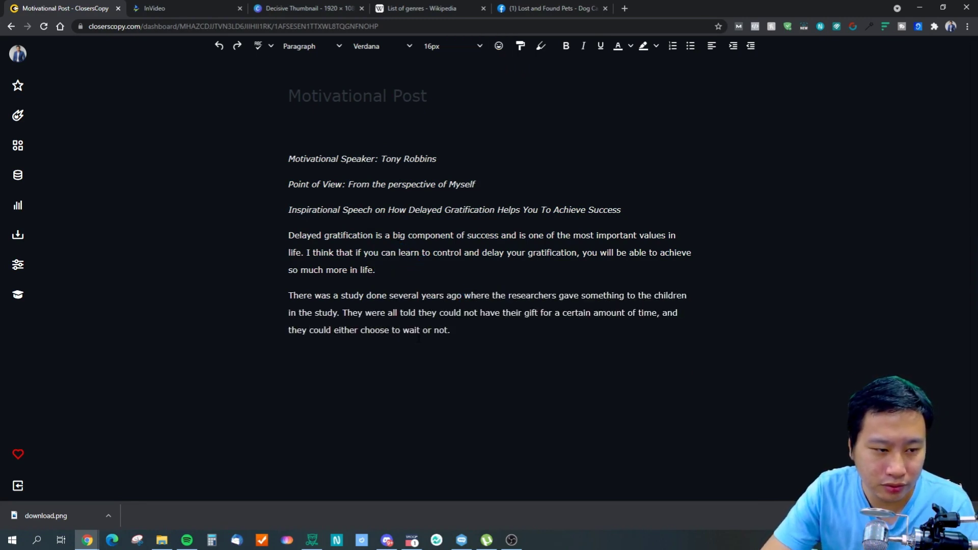
pyautogui.hotkey('ctrl', 'a')
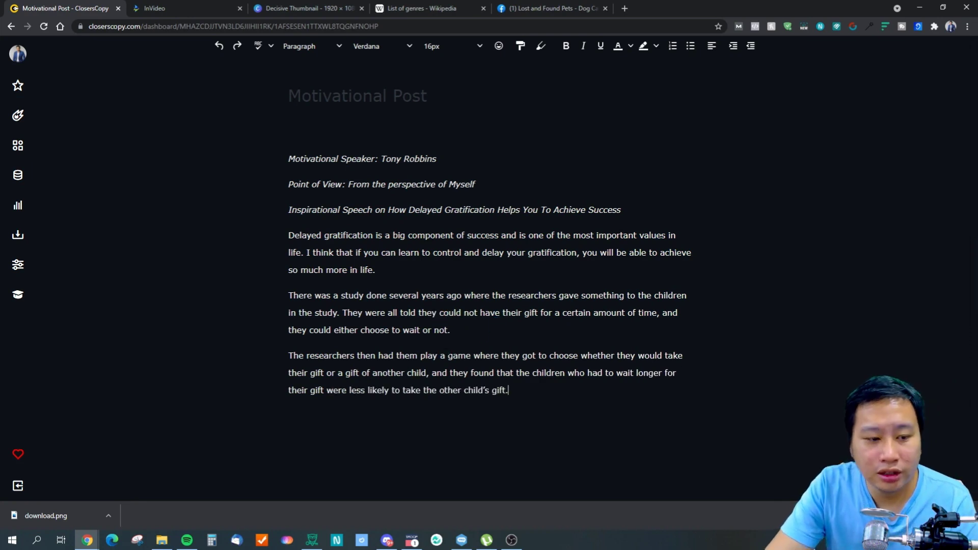
pyautogui.hotkey('ctrl', 'a')
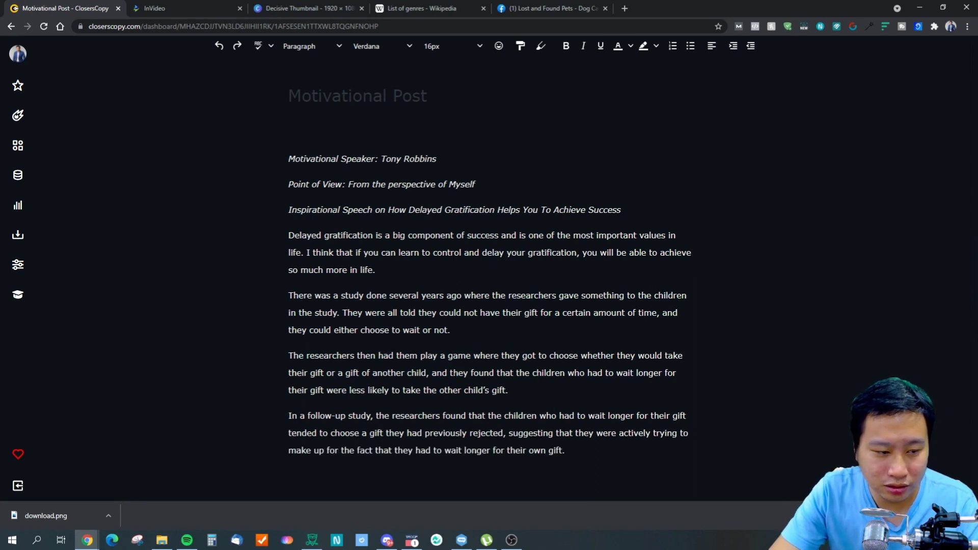
pyautogui.hotkey('ctrl', 'a')
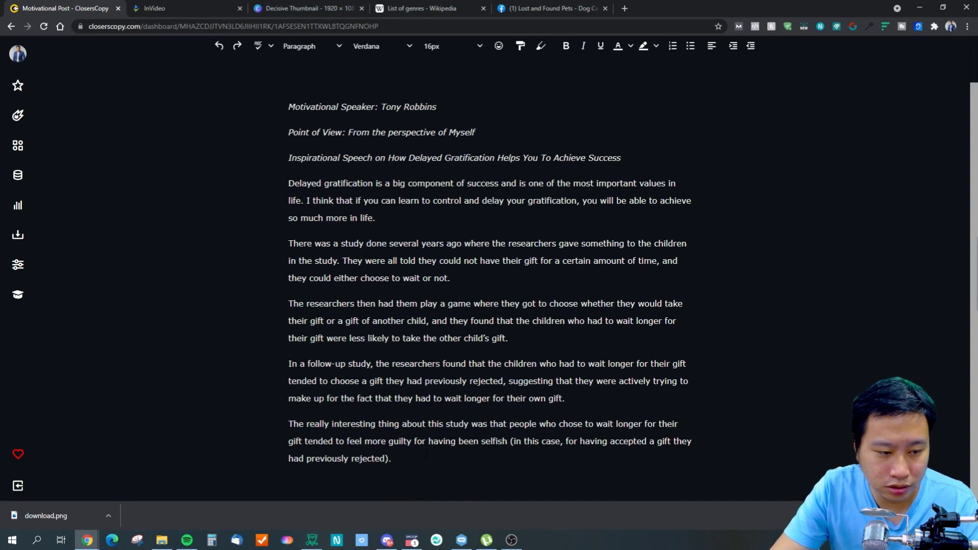
# Step: Generate one more continuation from the full text and delete the resulting line "This finding held true regardless of the value of the gift."
pyautogui.hotkey('ctrl', 'a')
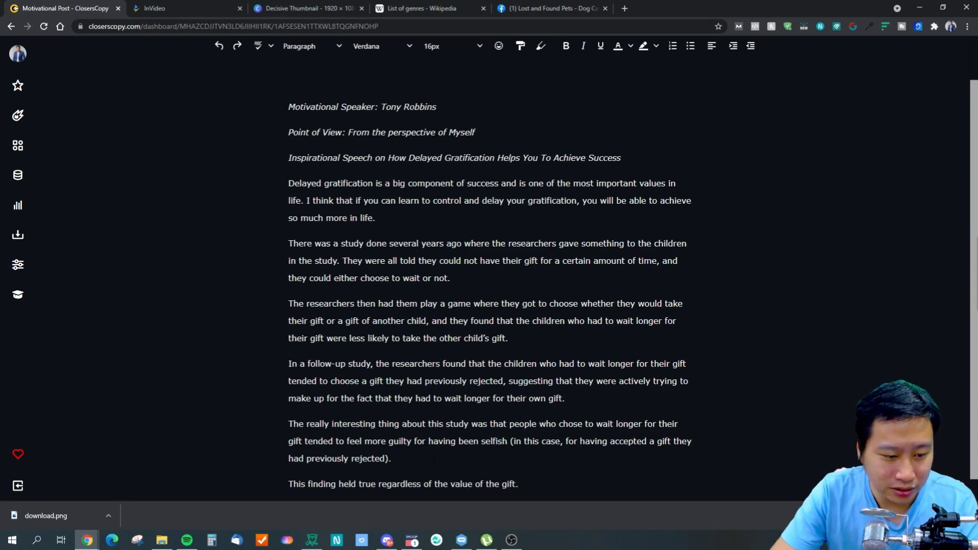
pyautogui.moveTo(518, 484); pyautogui.dragTo(272, 486)
pyautogui.press('BackSpace')
pyautogui.press('BackSpace')
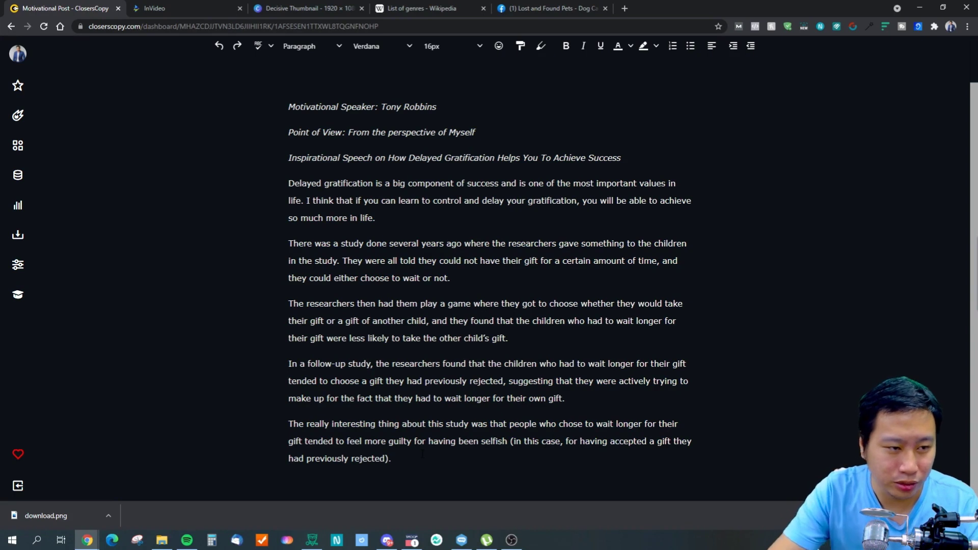
# Step: Review the five generated paragraphs on delayed gratification and the children's gift study below the prompt lines
pyautogui.hotkey('shift', 'Up')
pyautogui.moveTo(398, 441); pyautogui.dragTo(288, 184)
pyautogui.click(473, 320)
pyautogui.click(324, 303)
pyautogui.click(332, 321)
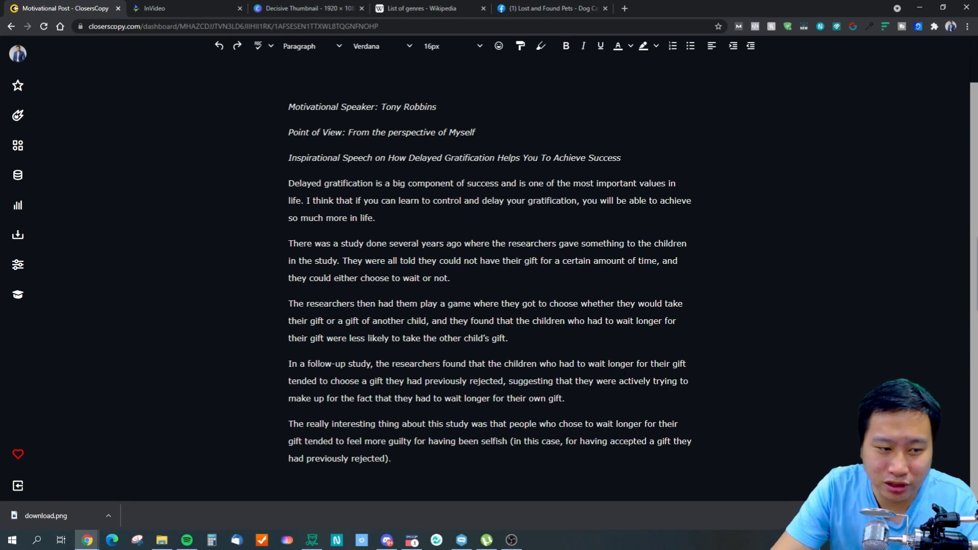
pyautogui.moveTo(304, 244); pyautogui.dragTo(393, 245)
pyautogui.click(458, 304)
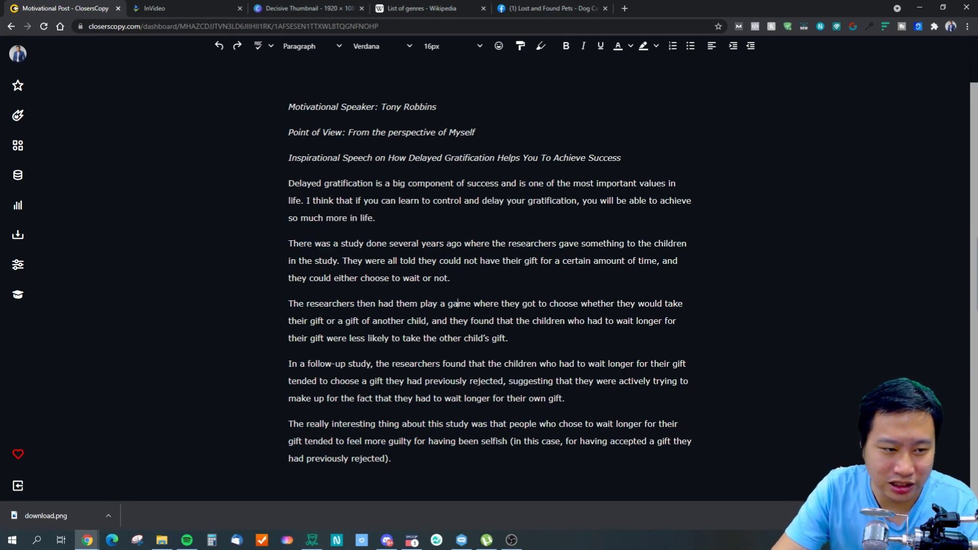
pyautogui.moveTo(398, 476); pyautogui.dragTo(361, 442)
pyautogui.click(377, 441)
pyautogui.moveTo(378, 364); pyautogui.dragTo(384, 365)
pyautogui.click(399, 424)
pyautogui.click(393, 459)
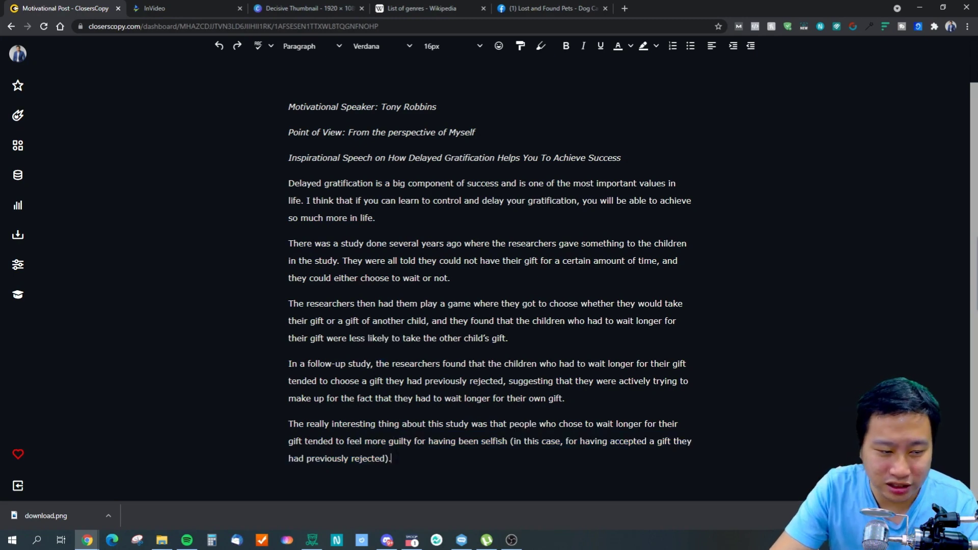
pyautogui.moveTo(394, 467); pyautogui.dragTo(288, 184)
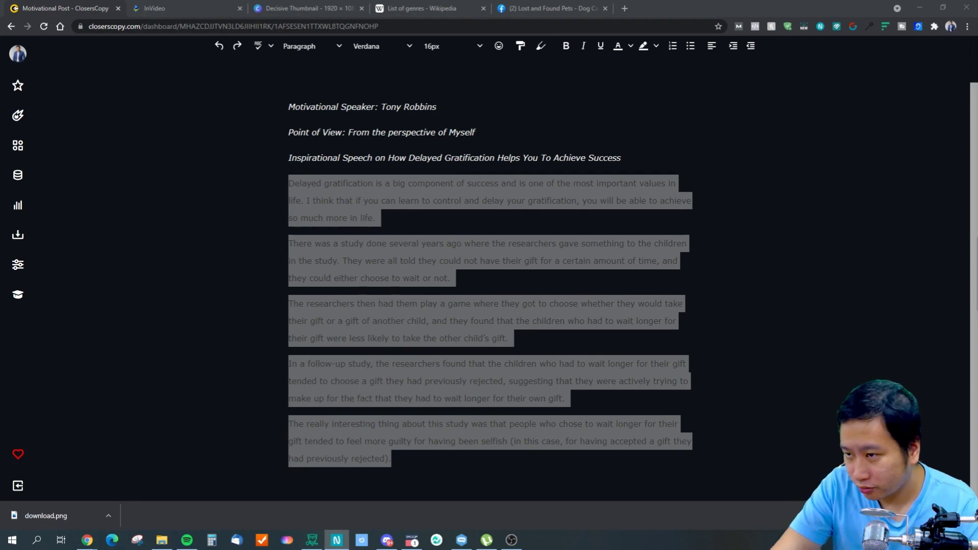
pyautogui.click(378, 357)
# Step: Delete all five generated speech paragraphs, keeping only the three italic prompt lines
pyautogui.moveTo(392, 457); pyautogui.dragTo(289, 183)
pyautogui.press('BackSpace')
pyautogui.press('BackSpace')
# Step: Generate a continuation from the three prompt lines and delete the resulting Tony Robbins biography paragraph
pyautogui.moveTo(624, 227); pyautogui.dragTo(287, 148)
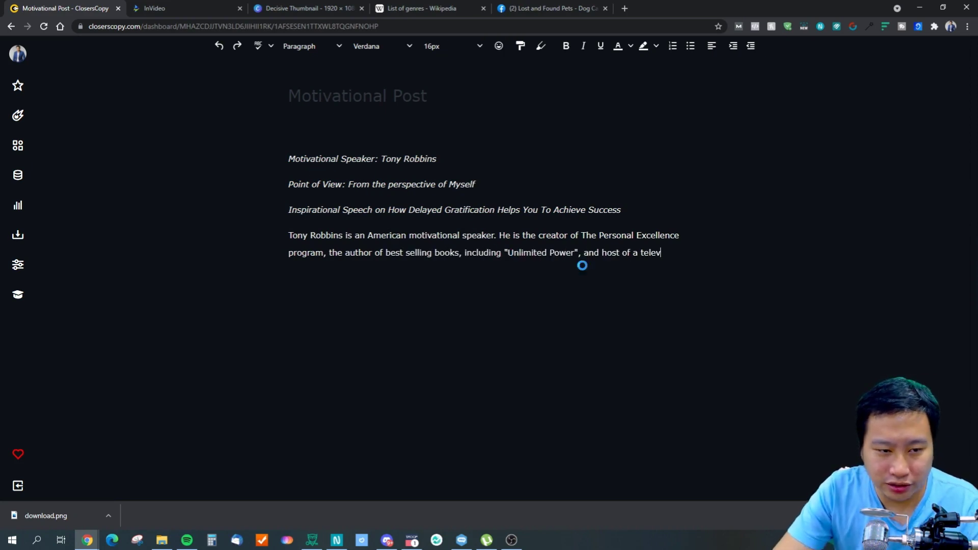
pyautogui.moveTo(393, 289); pyautogui.dragTo(273, 237)
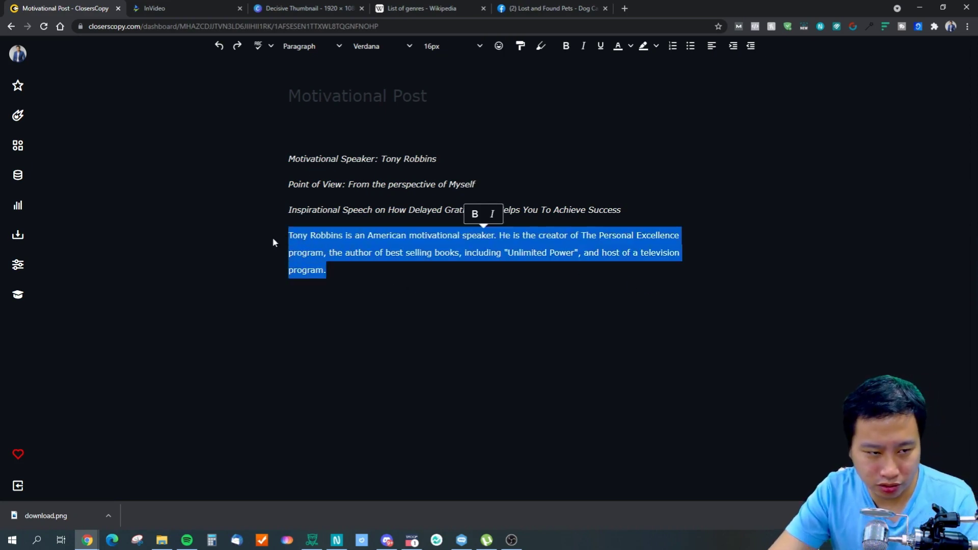
pyautogui.press('BackSpace')
pyautogui.press('BackSpace')
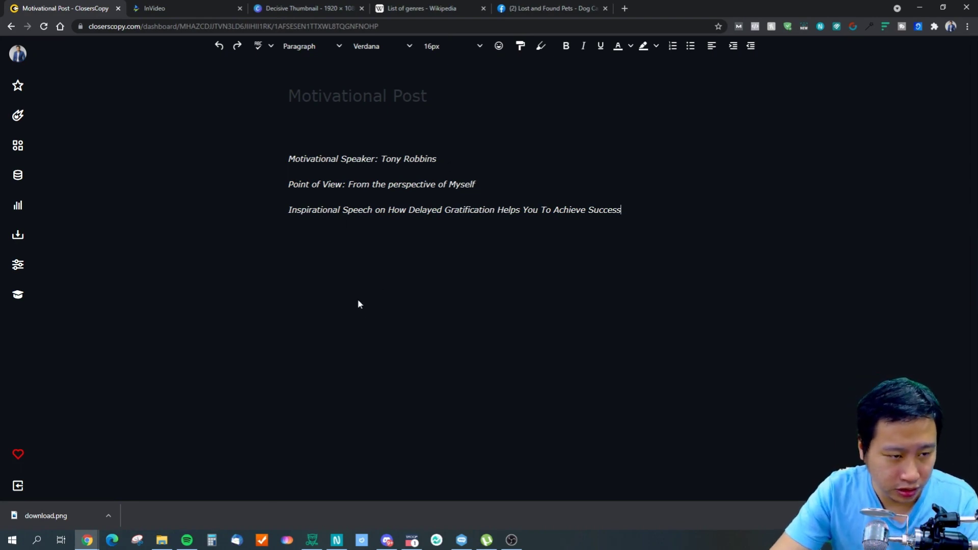
# Step: Generate another continuation from the full text and delete the resulting paragraph beginning "And Happiness in Life"
pyautogui.hotkey('ctrl', 'a')
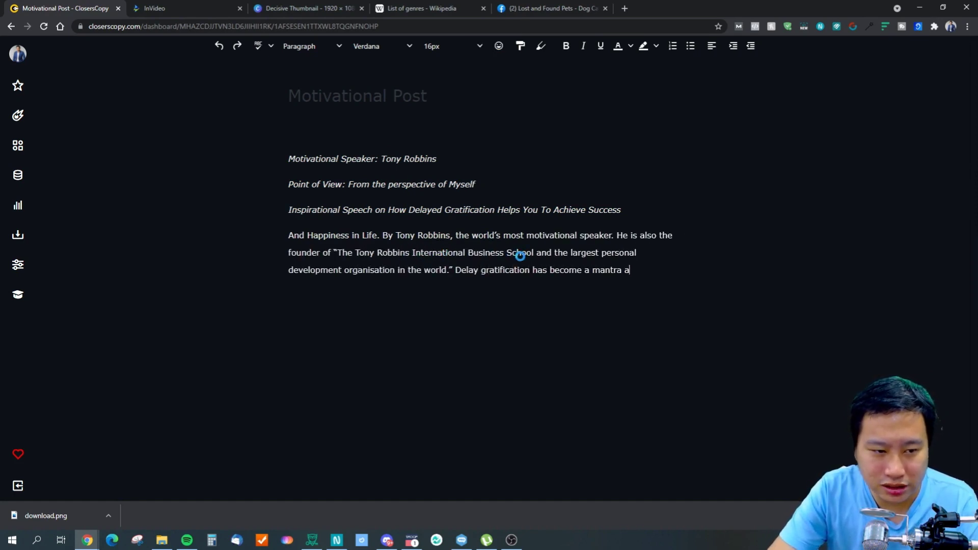
pyautogui.moveTo(309, 288); pyautogui.dragTo(281, 234)
pyautogui.press('BackSpace')
pyautogui.press('BackSpace')
# Step: Delete the "Motivational Speaker: Tony Robbins" line and generate an opening paragraph from the two remaining prompt lines
pyautogui.moveTo(438, 159); pyautogui.dragTo(255, 152)
pyautogui.press('BackSpace')
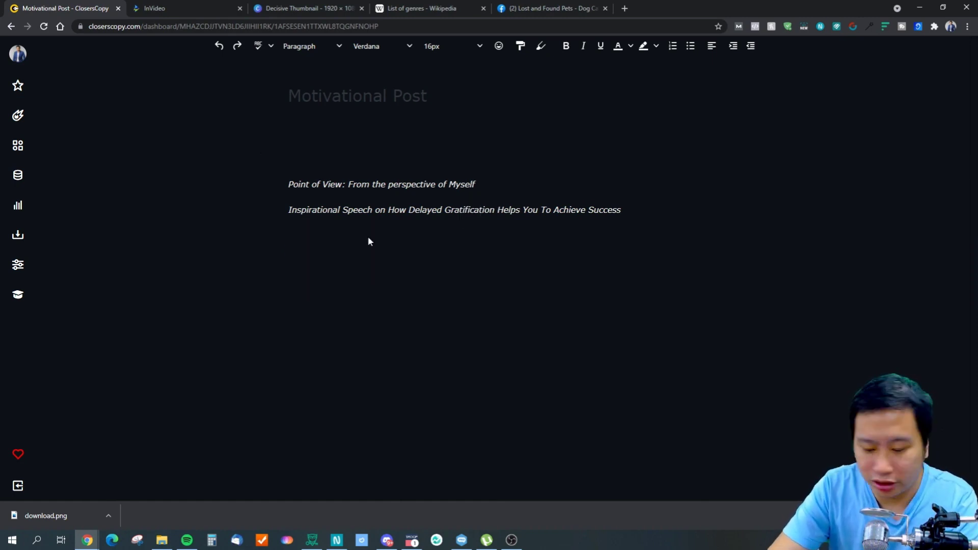
pyautogui.press('Delete')
pyautogui.hotkey('ctrl', 'a')
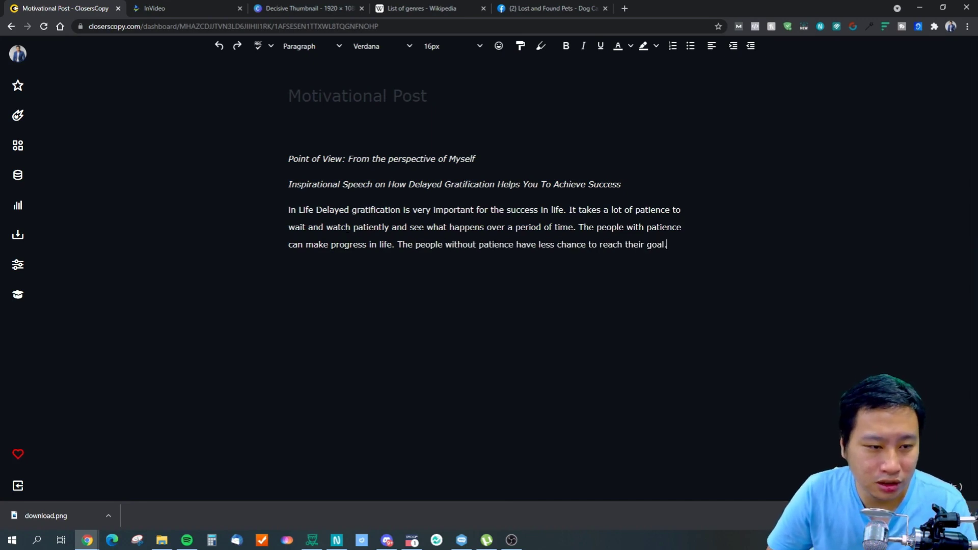
# Step: Generate a second paragraph from the full text and delete its first sentence beginning "This article helps you"
pyautogui.hotkey('ctrl', 'a')
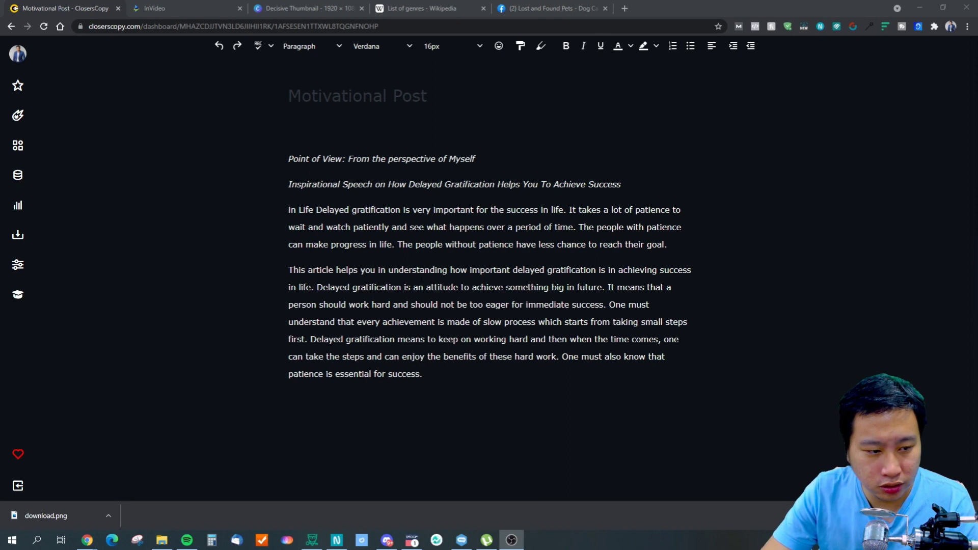
pyautogui.click(306, 304)
pyautogui.moveTo(288, 270); pyautogui.dragTo(317, 288)
pyautogui.press('BackSpace')
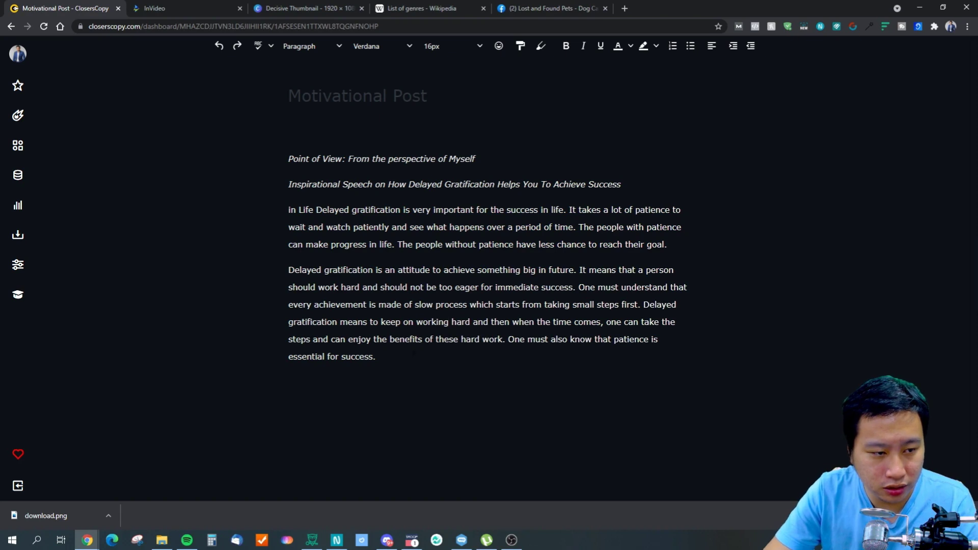
# Step: Generate a third paragraph from the full text and delete the result beginning "One can only achieve success"
pyautogui.hotkey('ctrl', 'a')
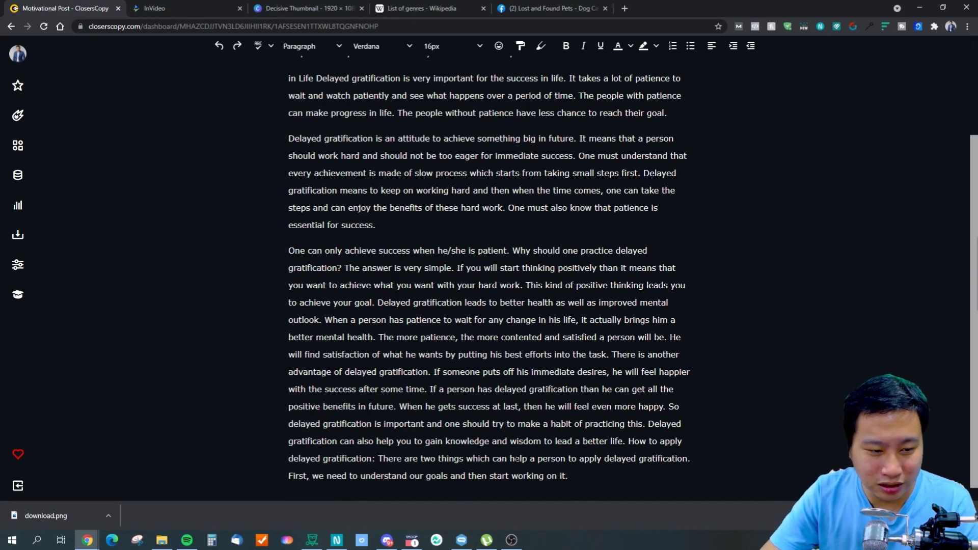
pyautogui.moveTo(586, 489)
pyautogui.mouseDown()
pyautogui.moveTo(338, 338)
pyautogui.moveTo(271, 258)
pyautogui.mouseUp()
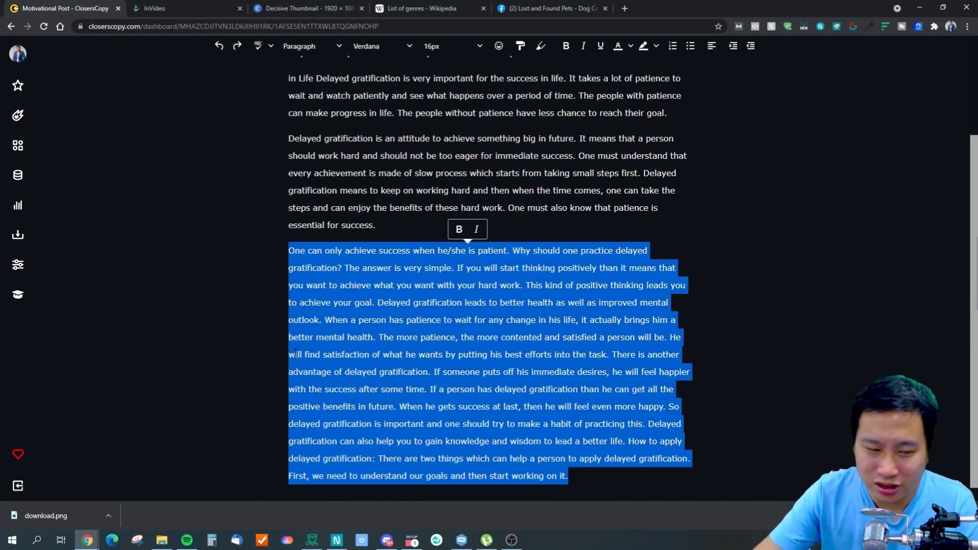
pyautogui.press('BackSpace')
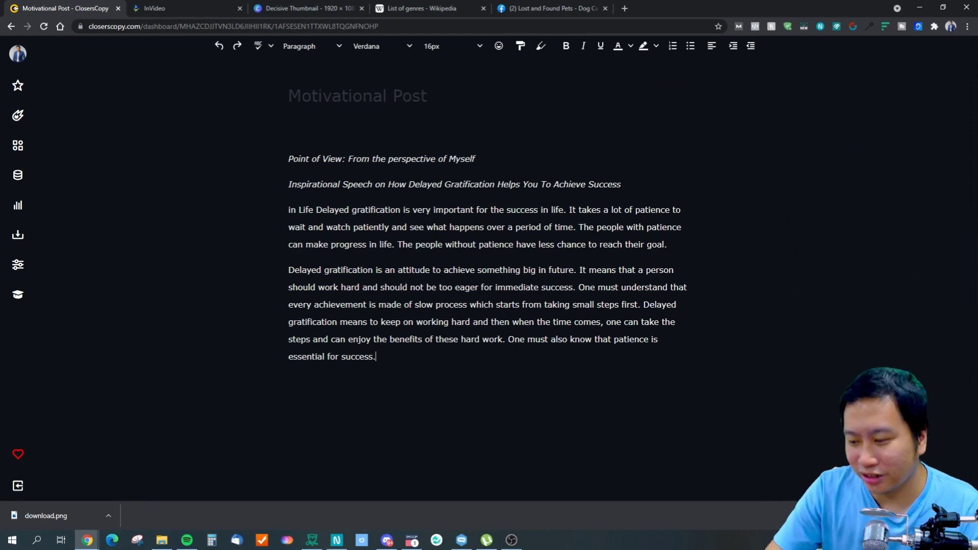
# Step: Generate a different third paragraph from the full text and read through it
pyautogui.hotkey('alt', 'Tab')
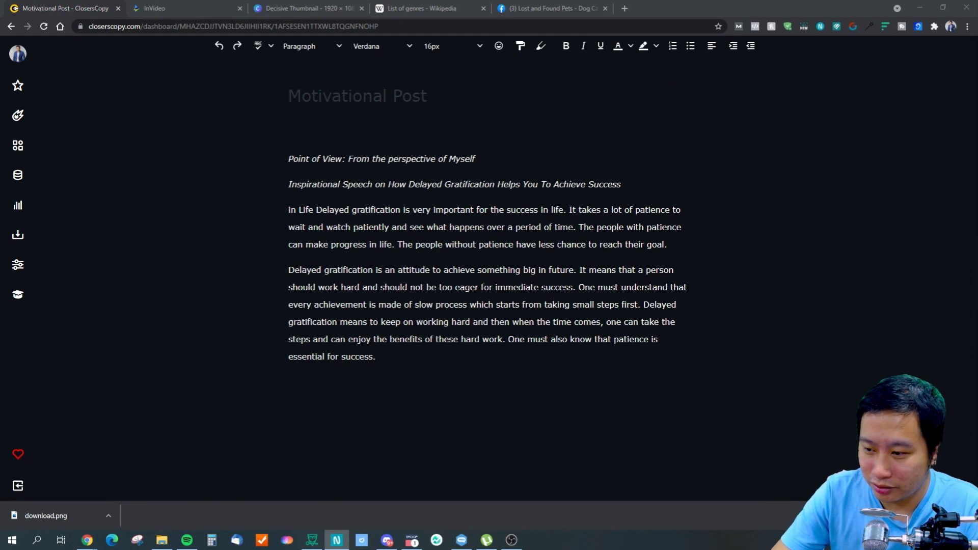
pyautogui.hotkey('alt', 'Tab')
pyautogui.hotkey('ctrl', 'a')
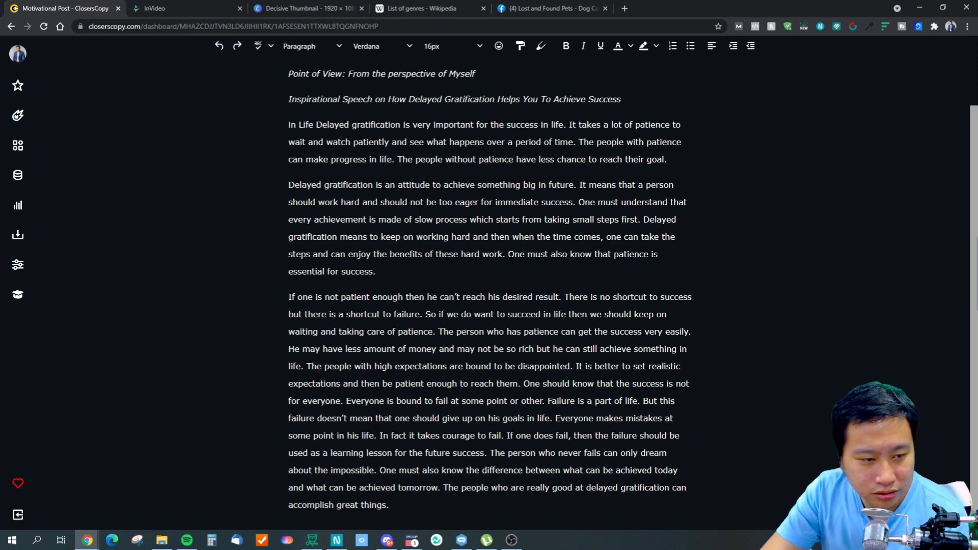
pyautogui.scroll(1, 489, 290)
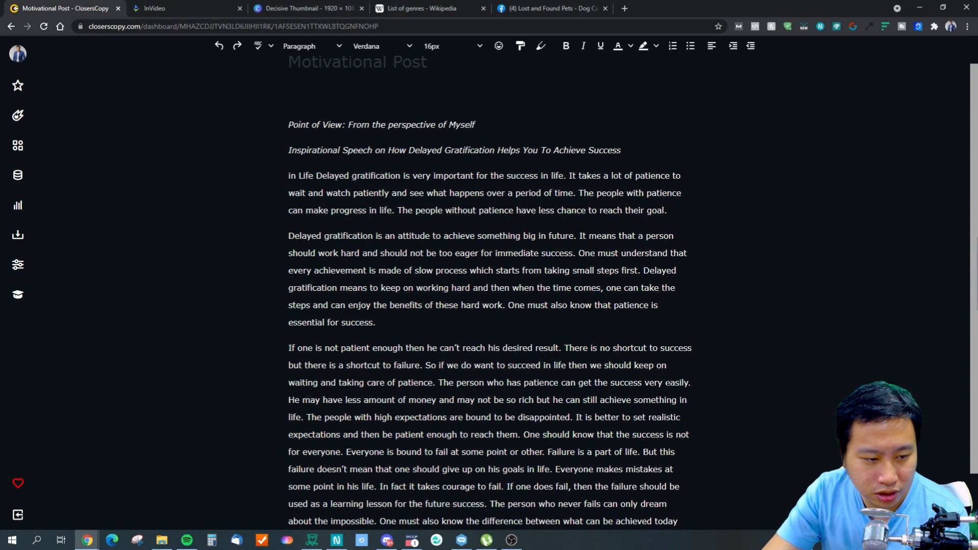
pyautogui.moveTo(479, 383); pyautogui.dragTo(649, 383)
pyautogui.click(646, 383)
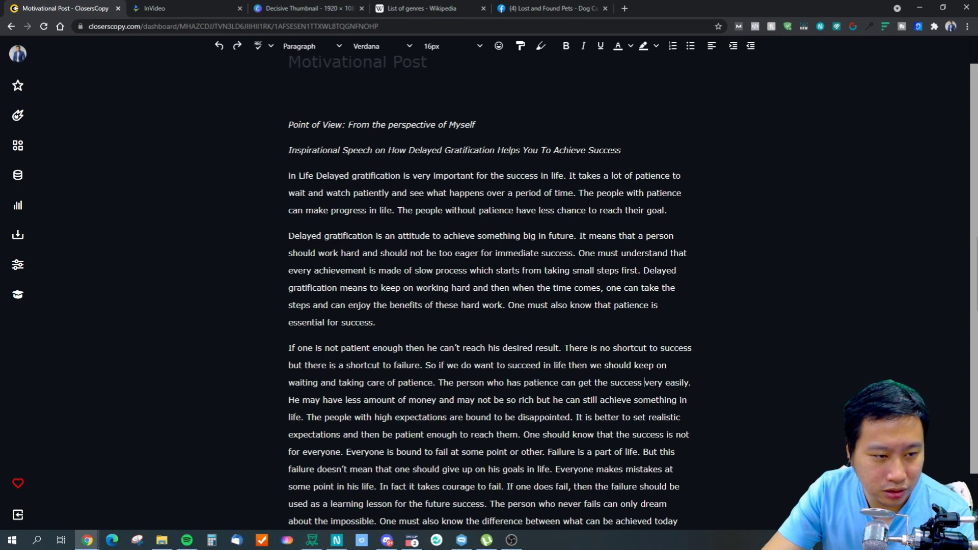
pyautogui.scroll(-1, 489, 290)
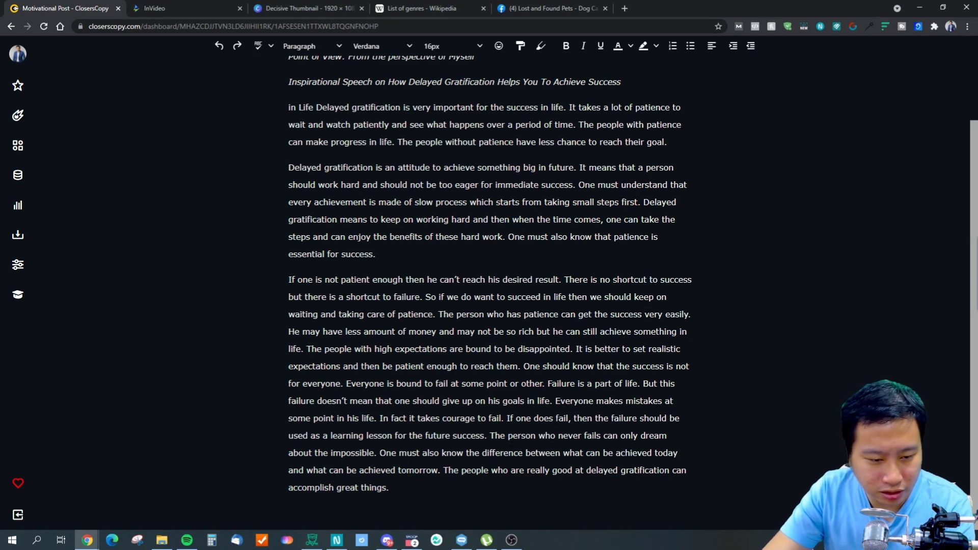
pyautogui.scroll(1, 489, 285)
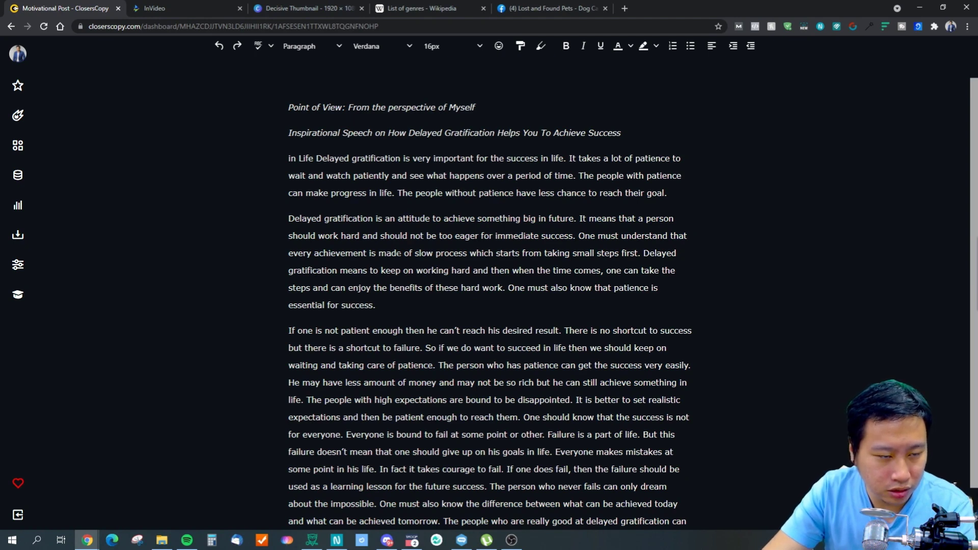
pyautogui.scroll(-1, 643, 365)
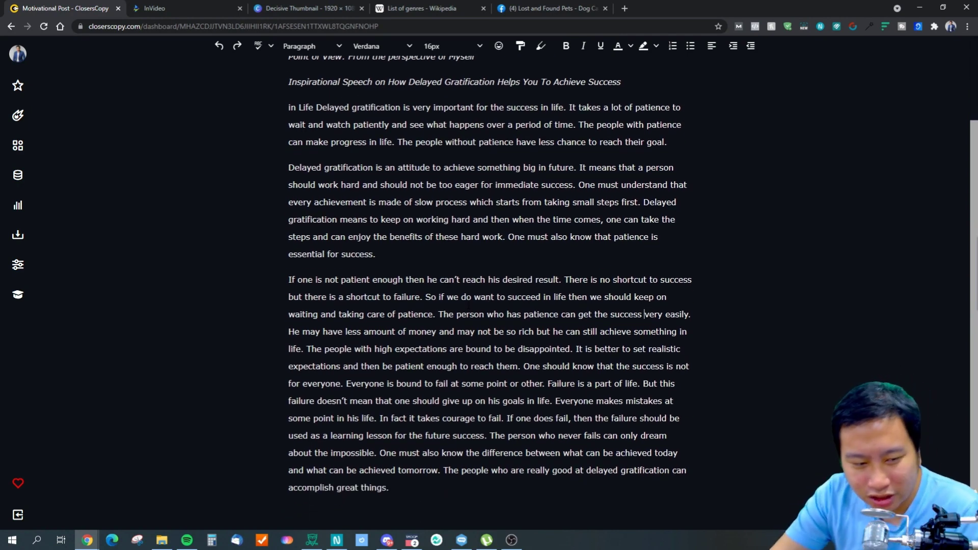
# Step: Try to generate a further continuation with the whole document as context
pyautogui.moveTo(389, 487); pyautogui.dragTo(289, 158)
pyautogui.click(300, 214)
pyautogui.hotkey('ctrl', 'a')
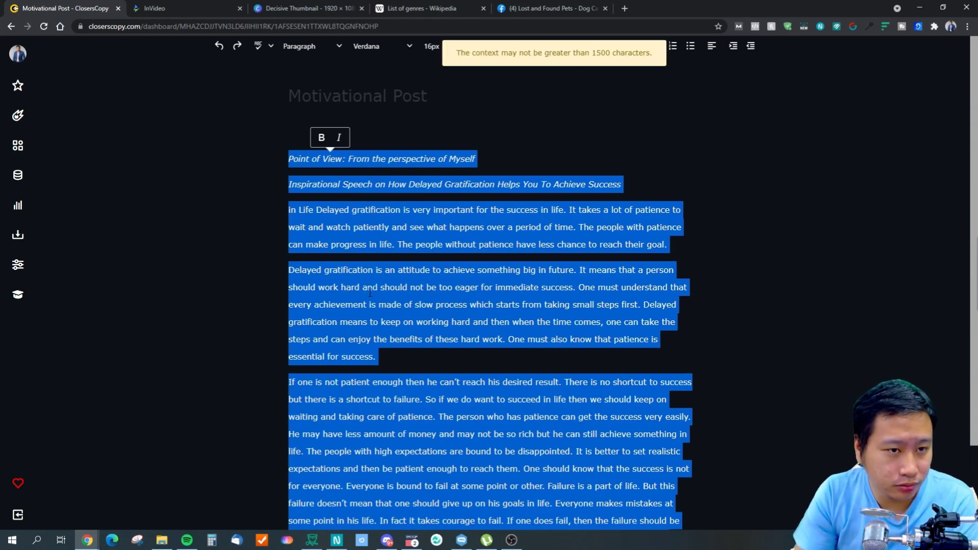
pyautogui.scroll(-2, 391, 357)
pyautogui.click(391, 366)
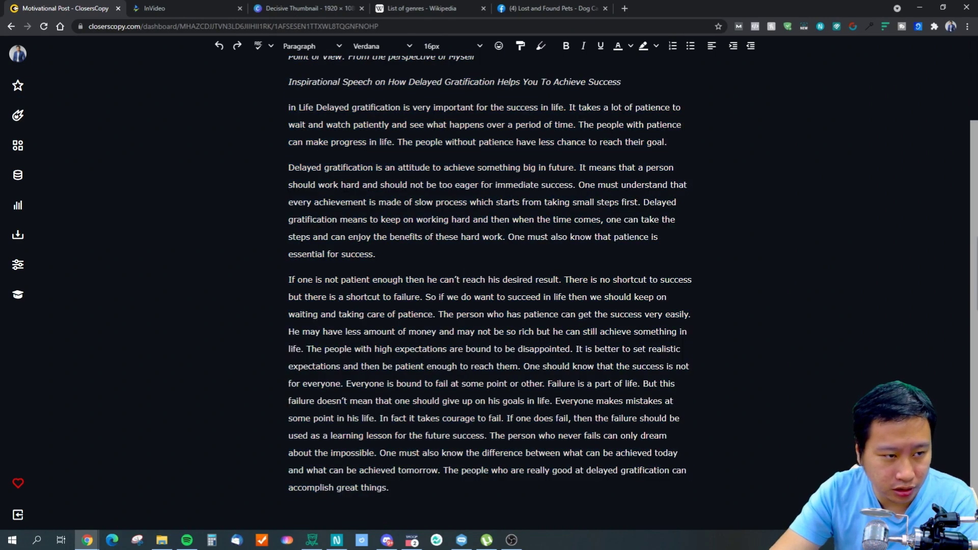
# Step: Generate a continuation using only the text from the first prompt line through "taking care of patience." as context
pyautogui.moveTo(376, 254); pyautogui.dragTo(280, 119)
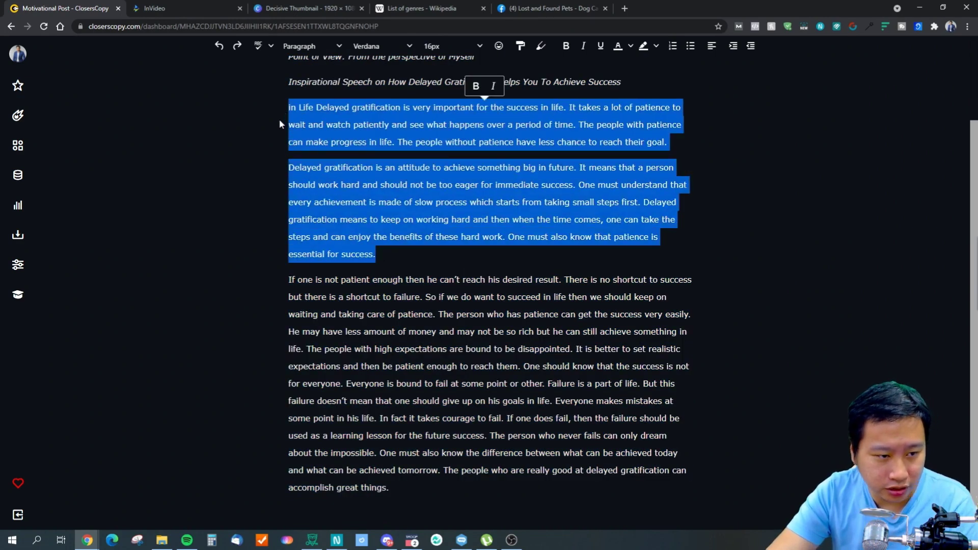
pyautogui.click(466, 297)
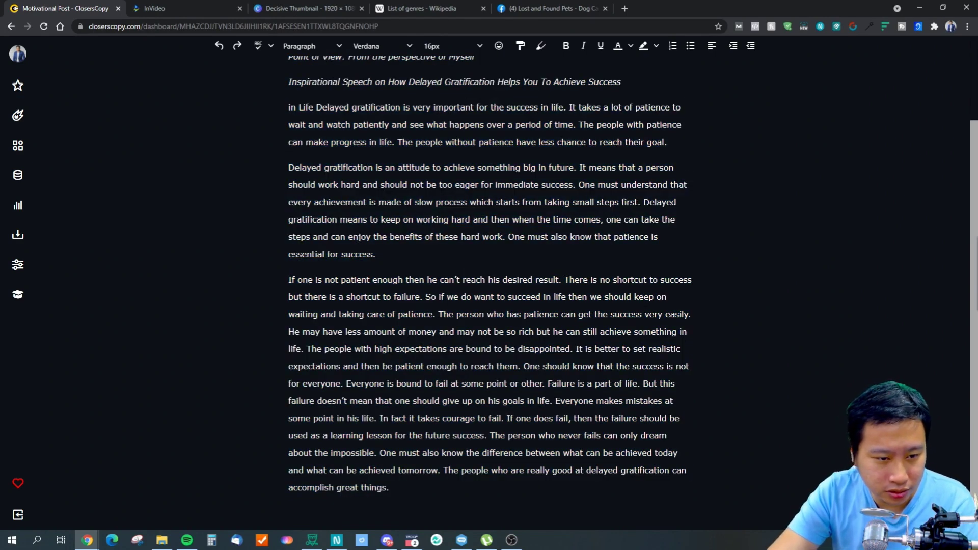
pyautogui.moveTo(438, 314); pyautogui.dragTo(281, 163)
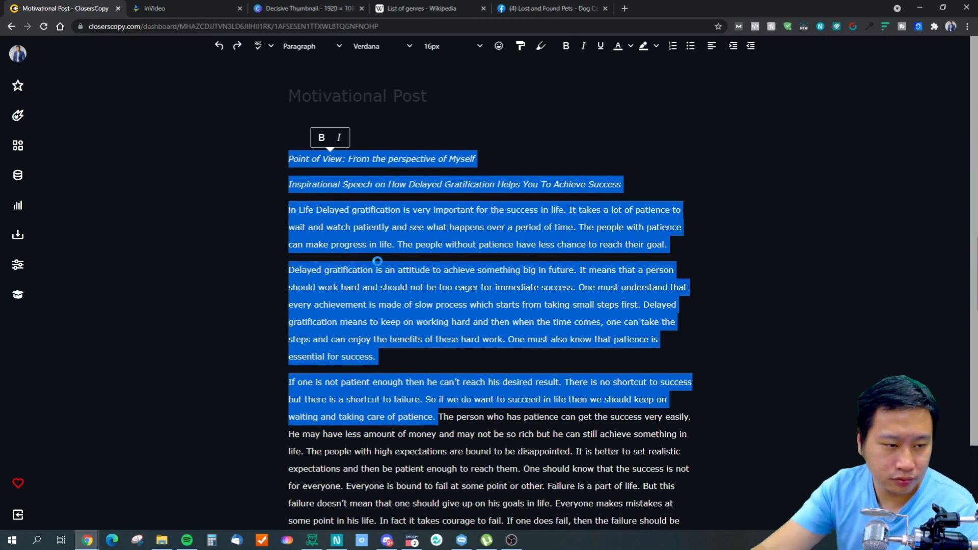
pyautogui.scroll(-2, 433, 344)
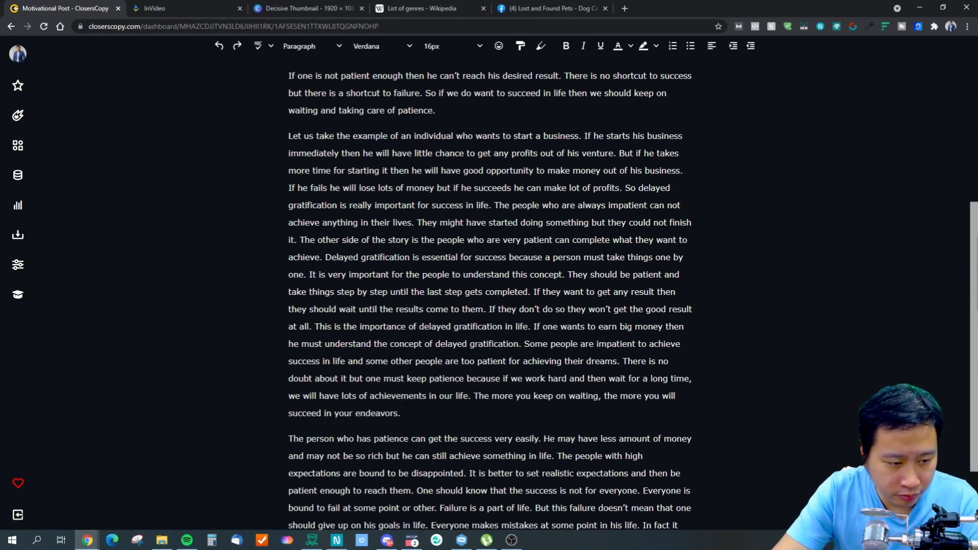
# Step: Copy the sentence "The more you keep on waiting, the more you will succeed in your endeavors." to follow "taking care of patience."
pyautogui.moveTo(401, 413); pyautogui.dragTo(475, 396)
pyautogui.hotkey('ctrl', 'c')
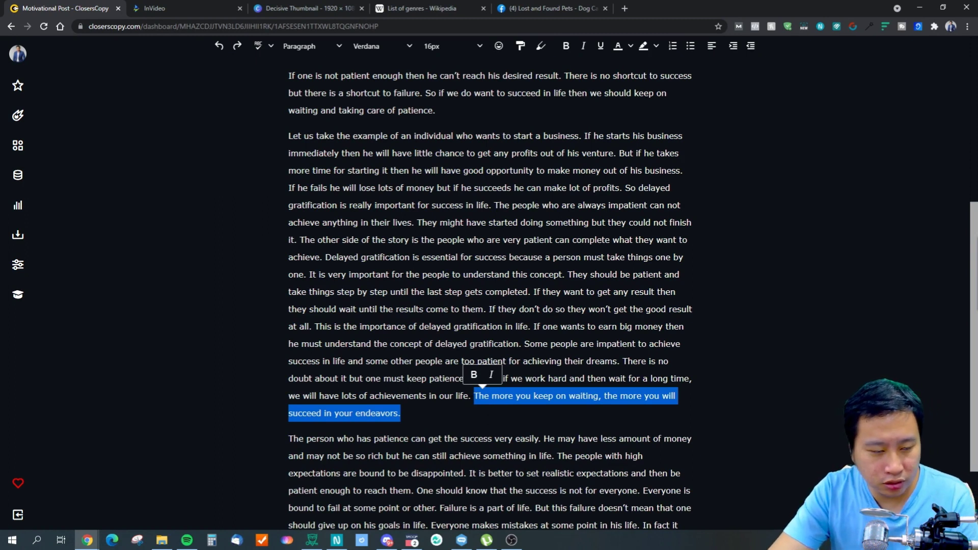
pyautogui.scroll(3, 474, 397)
pyautogui.click(465, 271)
pyautogui.hotkey('ctrl', 'v')
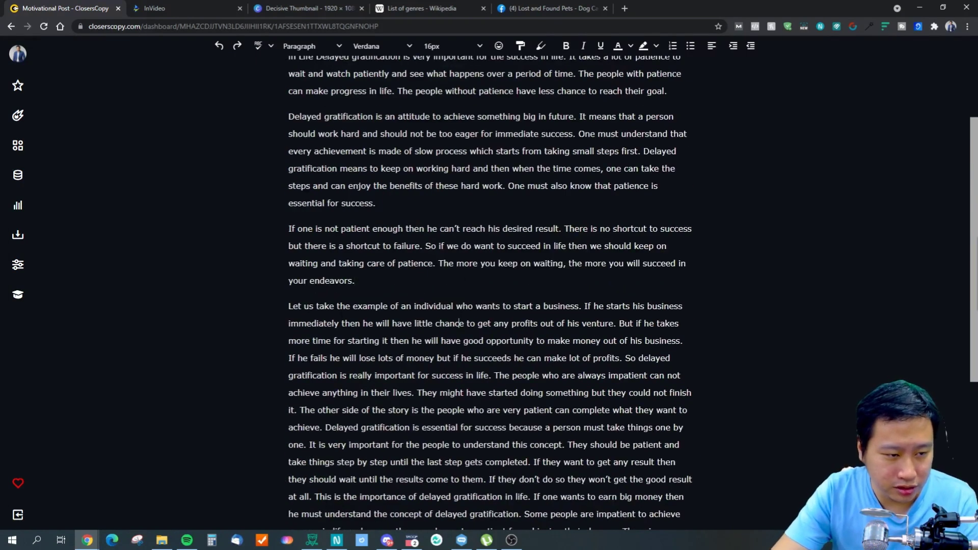
# Step: Delete everything from "Let us take the example" onward and insert a comma after "in Life" in the opening paragraph
pyautogui.moveTo(289, 306); pyautogui.dragTo(274, 213)
pyautogui.press('BackSpace')
pyautogui.press('BackSpace')
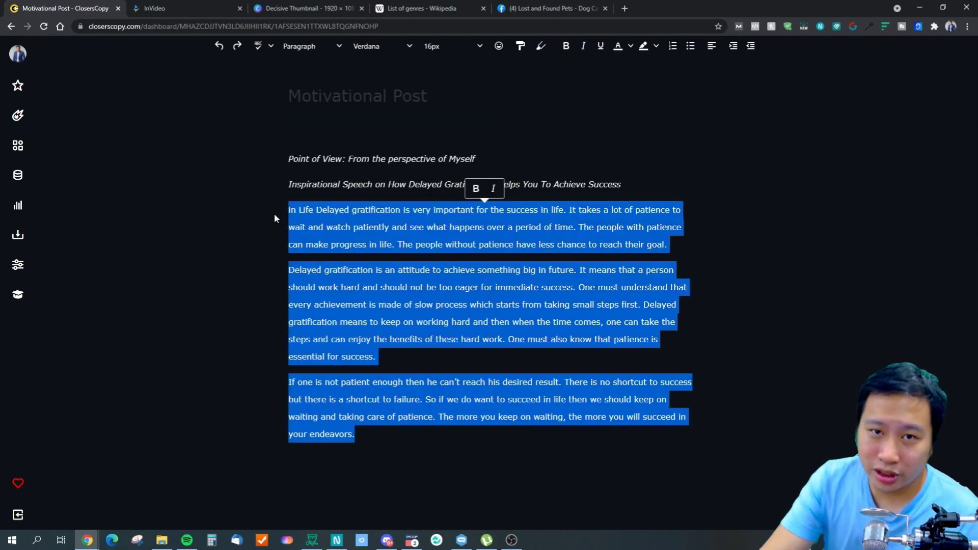
pyautogui.click(313, 210)
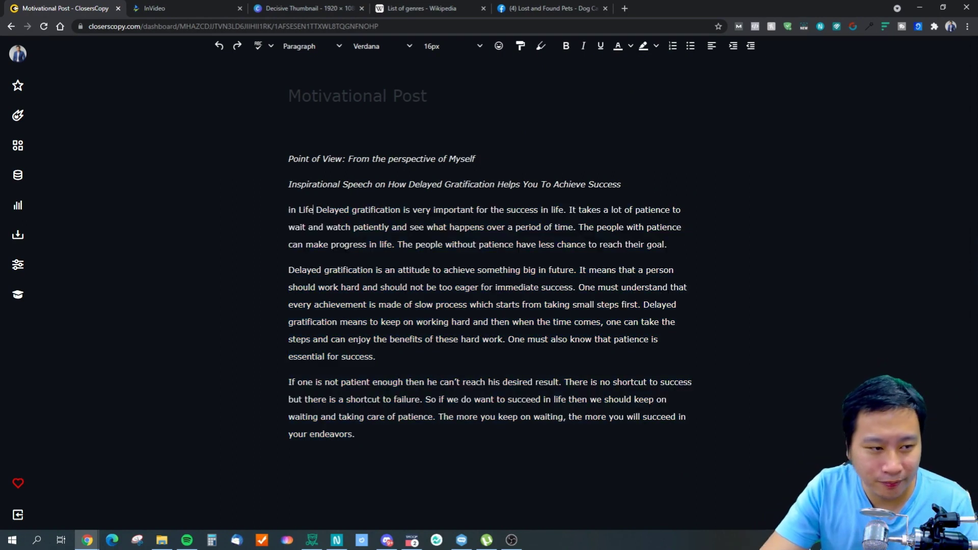
pyautogui.write(',')
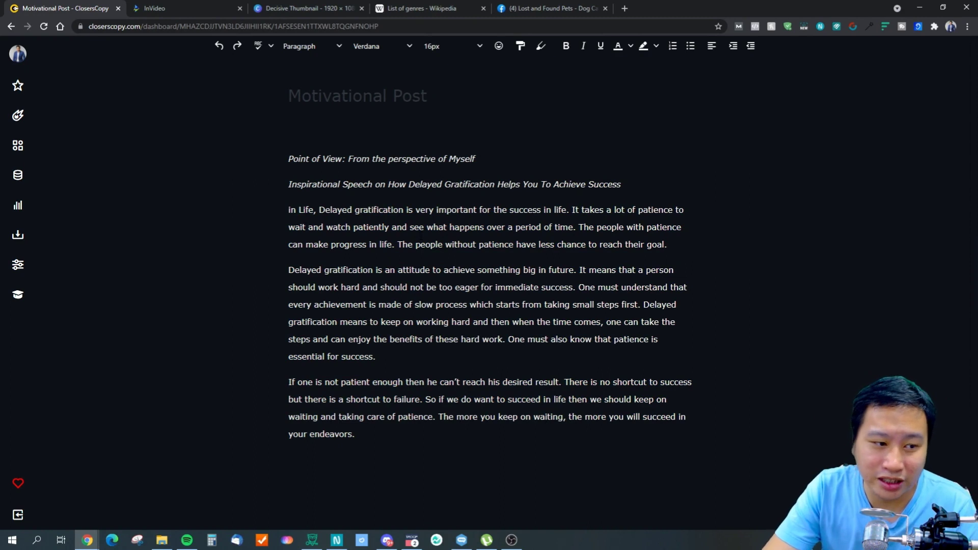
pyautogui.moveTo(399, 457); pyautogui.dragTo(282, 209)
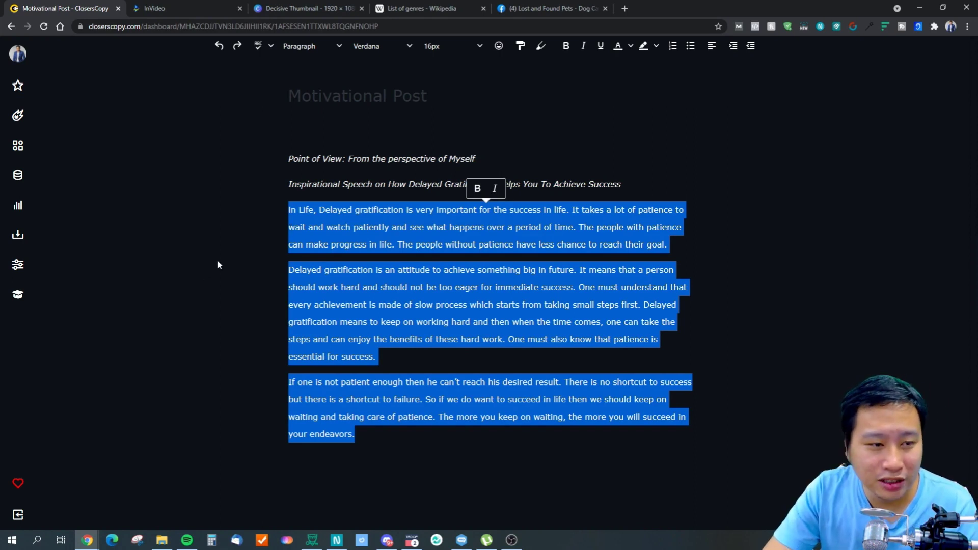
pyautogui.click(305, 269)
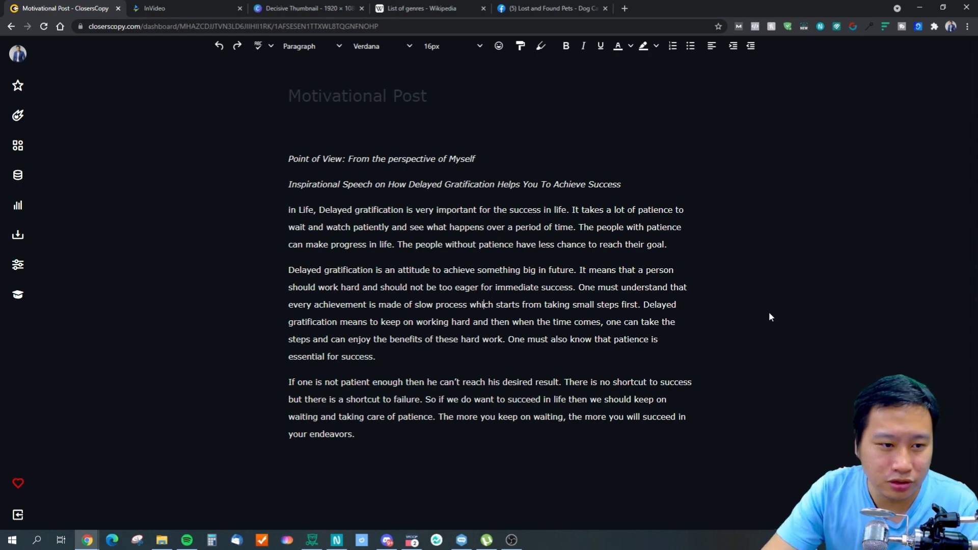
pyautogui.hotkey('alt', 'Tab')
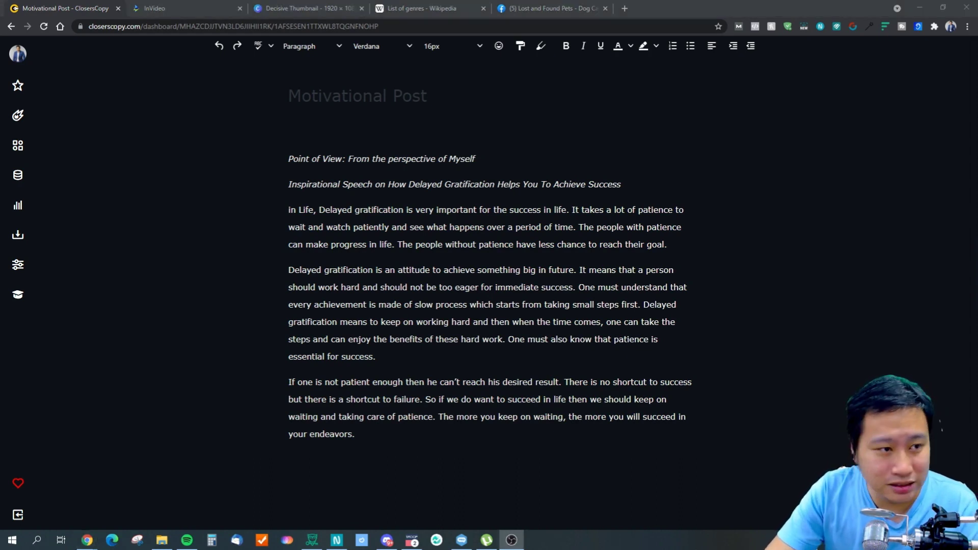